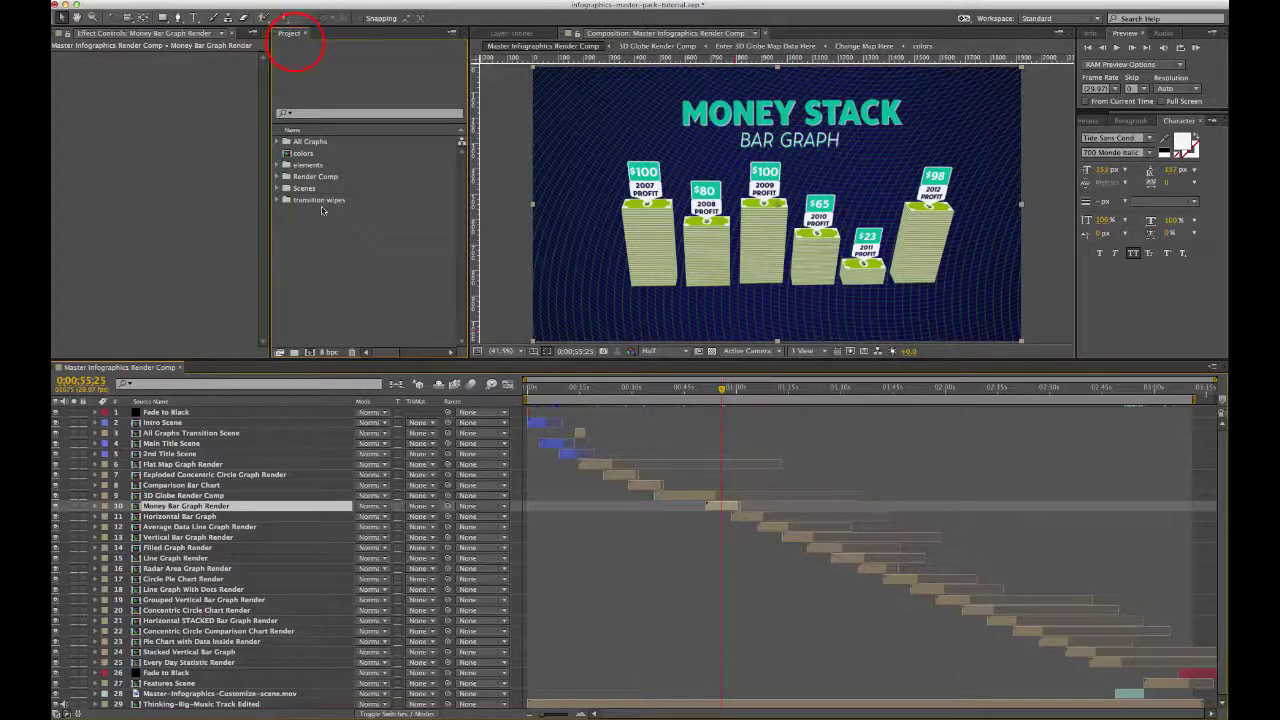
# Step: Expand All Graphs and the Money Stack Graph folder, then select the Money Bar Graph Render comp
pyautogui.click(283, 143)
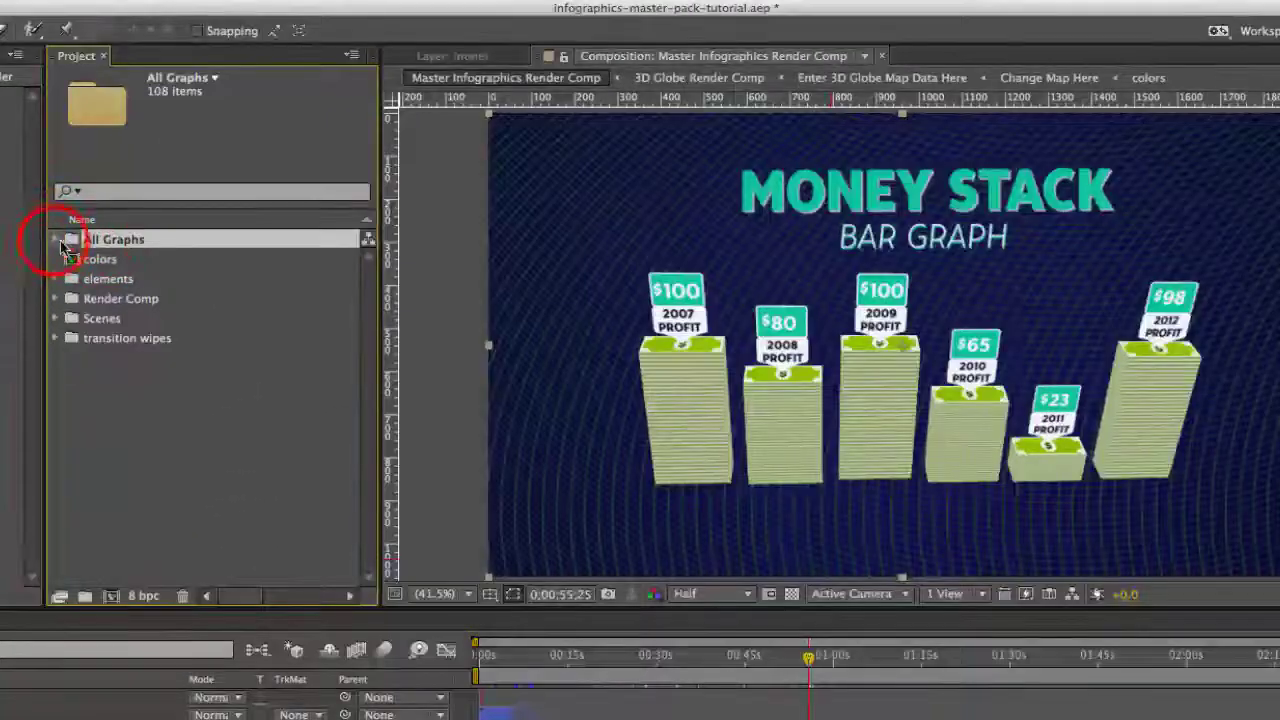
pyautogui.click(57, 241)
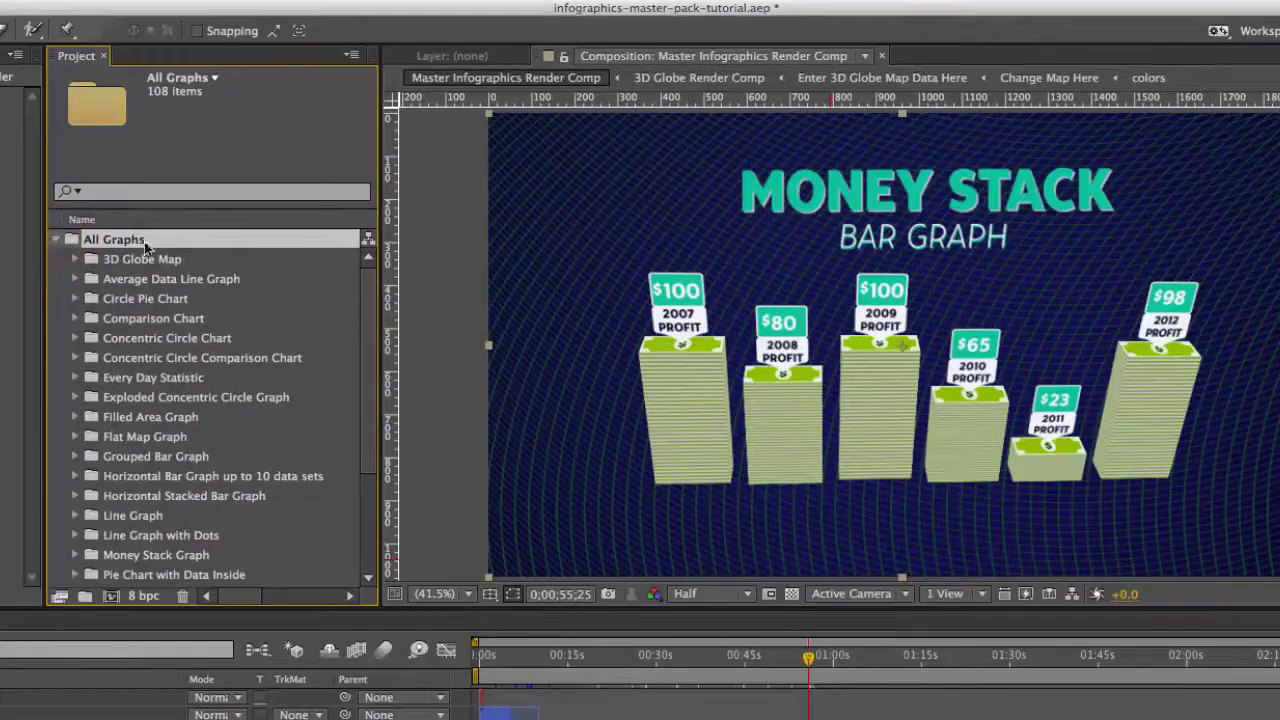
pyautogui.click(163, 556)
pyautogui.scroll(-4, 346, 458)
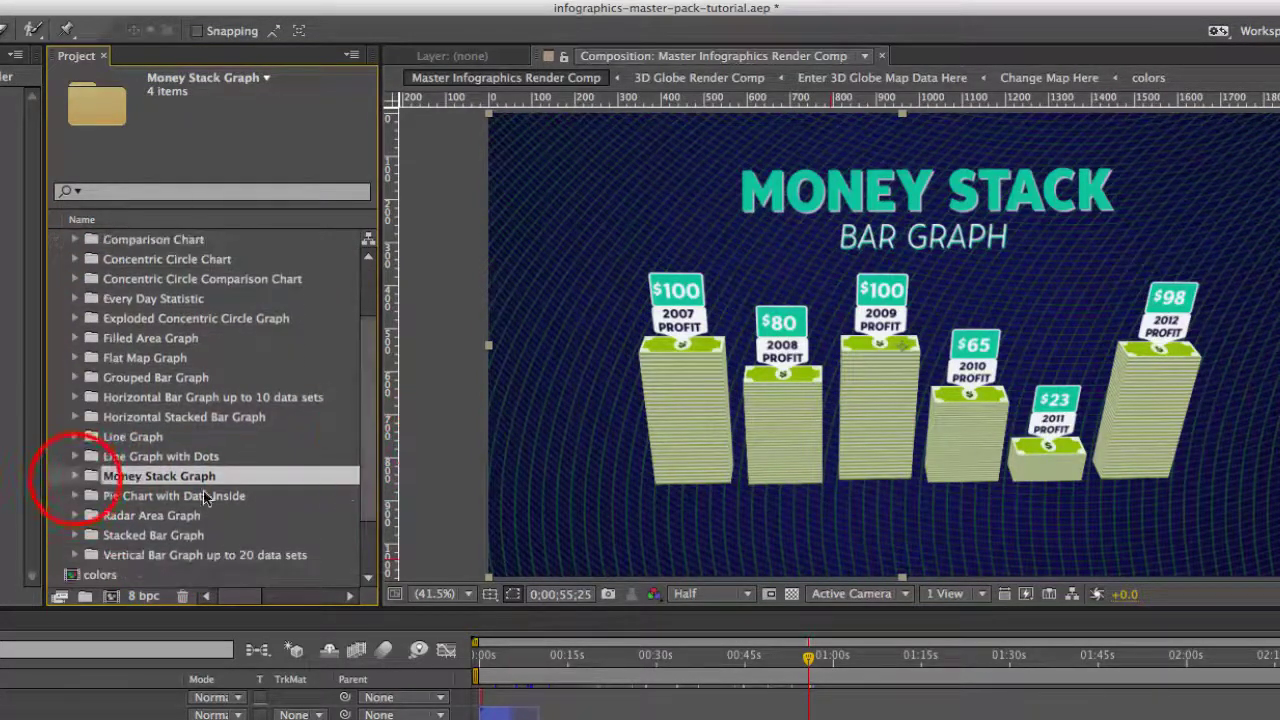
pyautogui.click(75, 477)
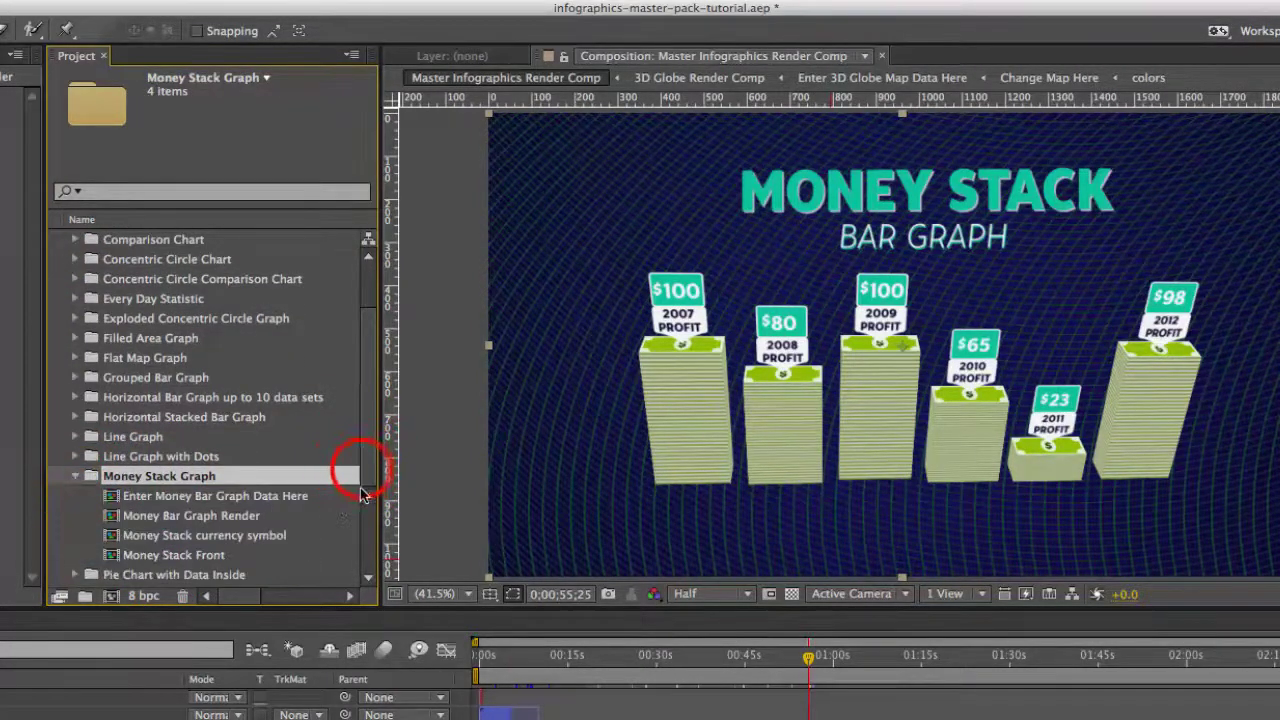
pyautogui.scroll(-3, 355, 471)
pyautogui.click(214, 438)
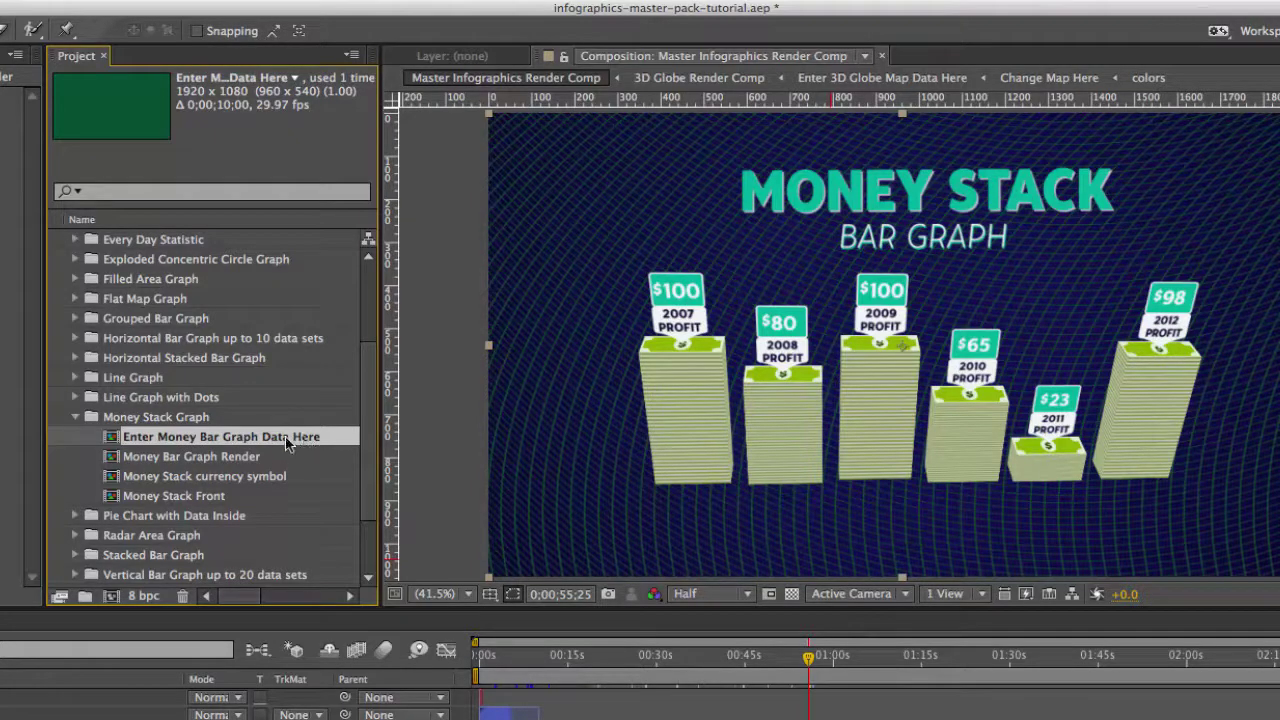
pyautogui.click(221, 458)
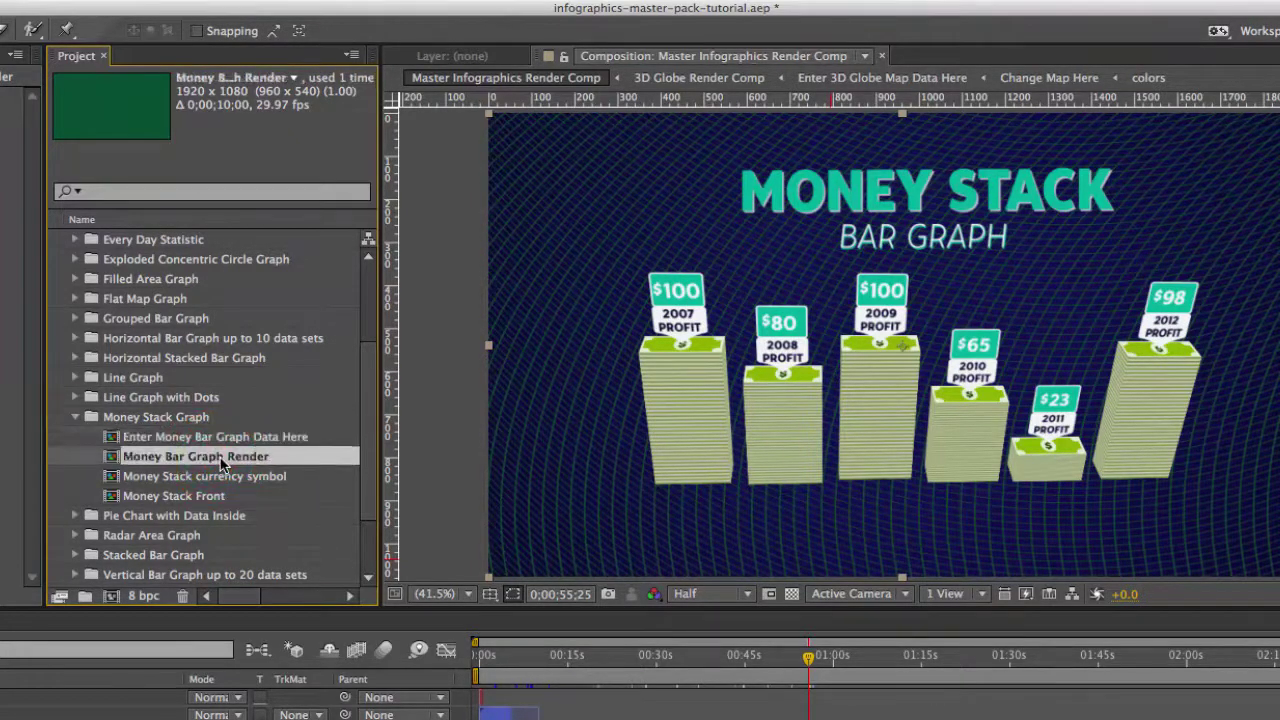
# Step: Open the Money Bar Graph Render and Money Stack currency symbol compositions
pyautogui.doubleClick(222, 460)
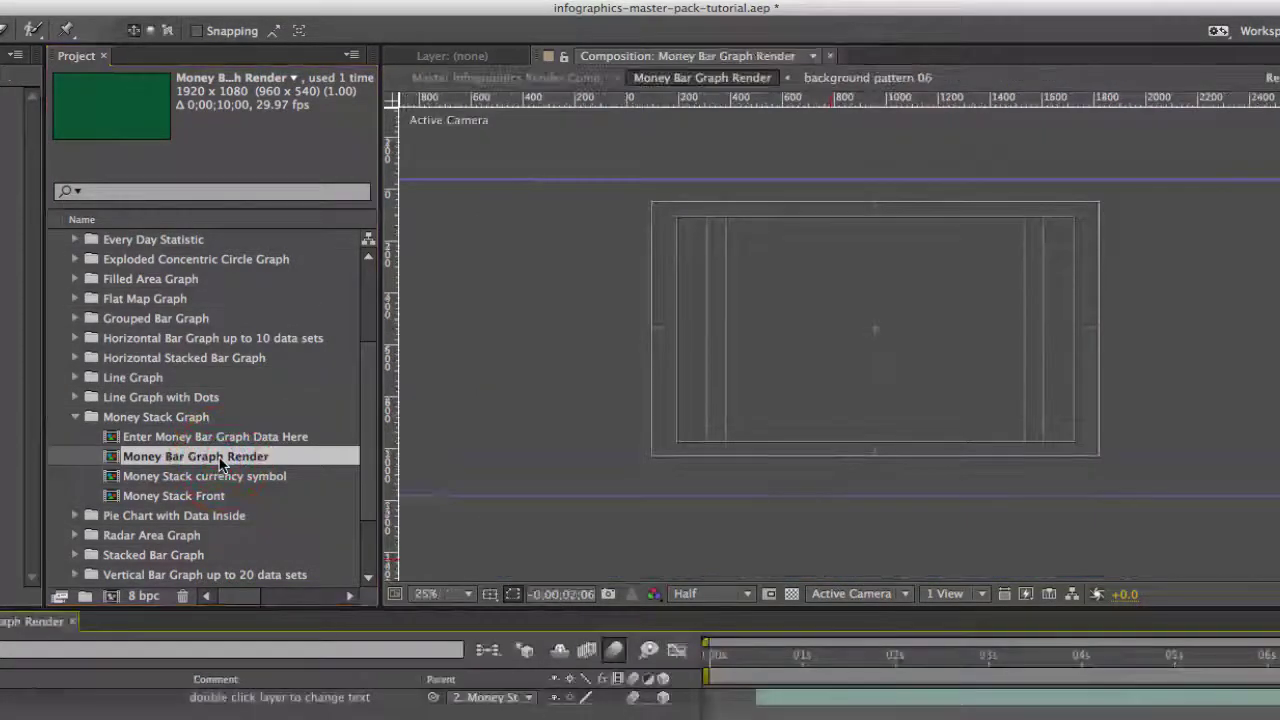
pyautogui.click(980, 660)
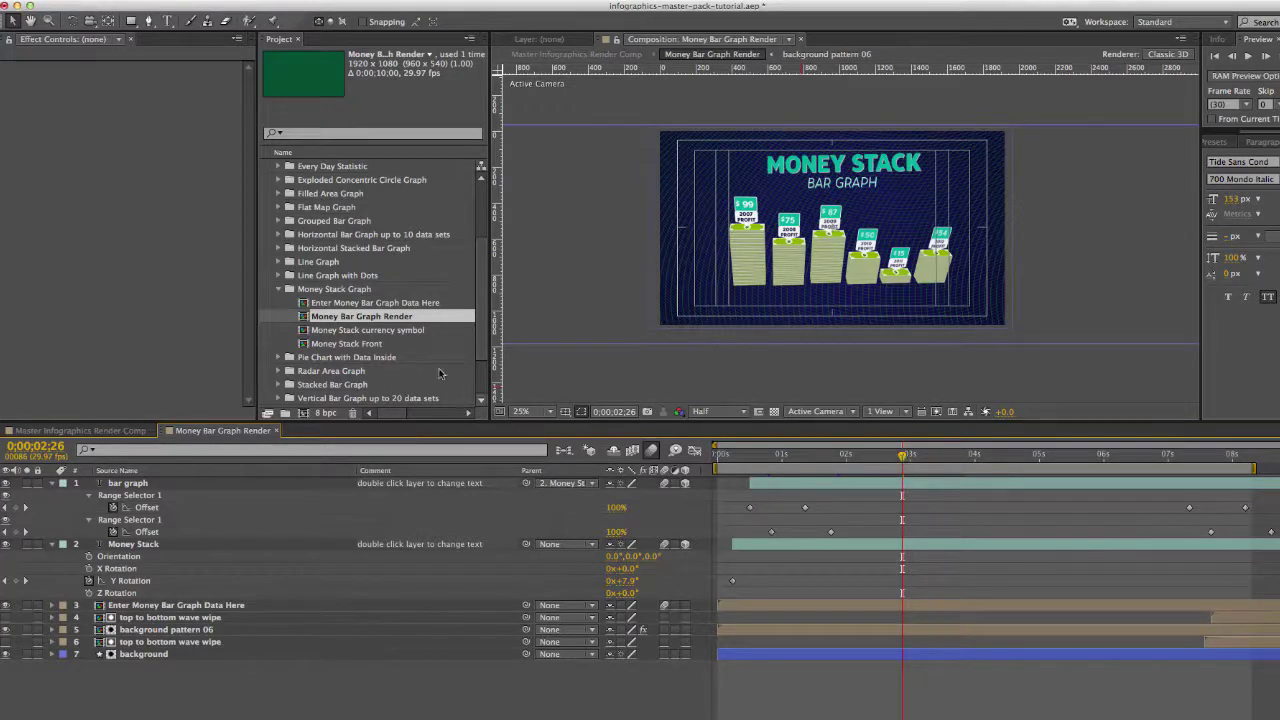
pyautogui.click(352, 330)
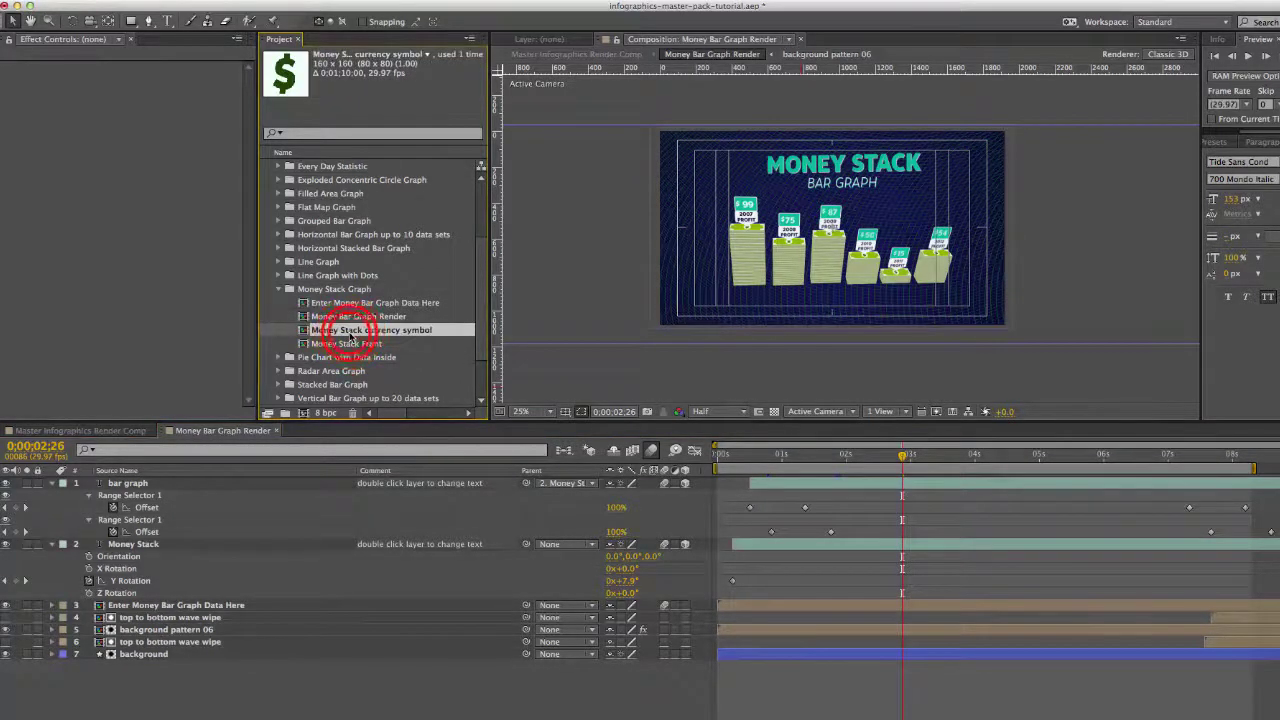
pyautogui.doubleClick(352, 331)
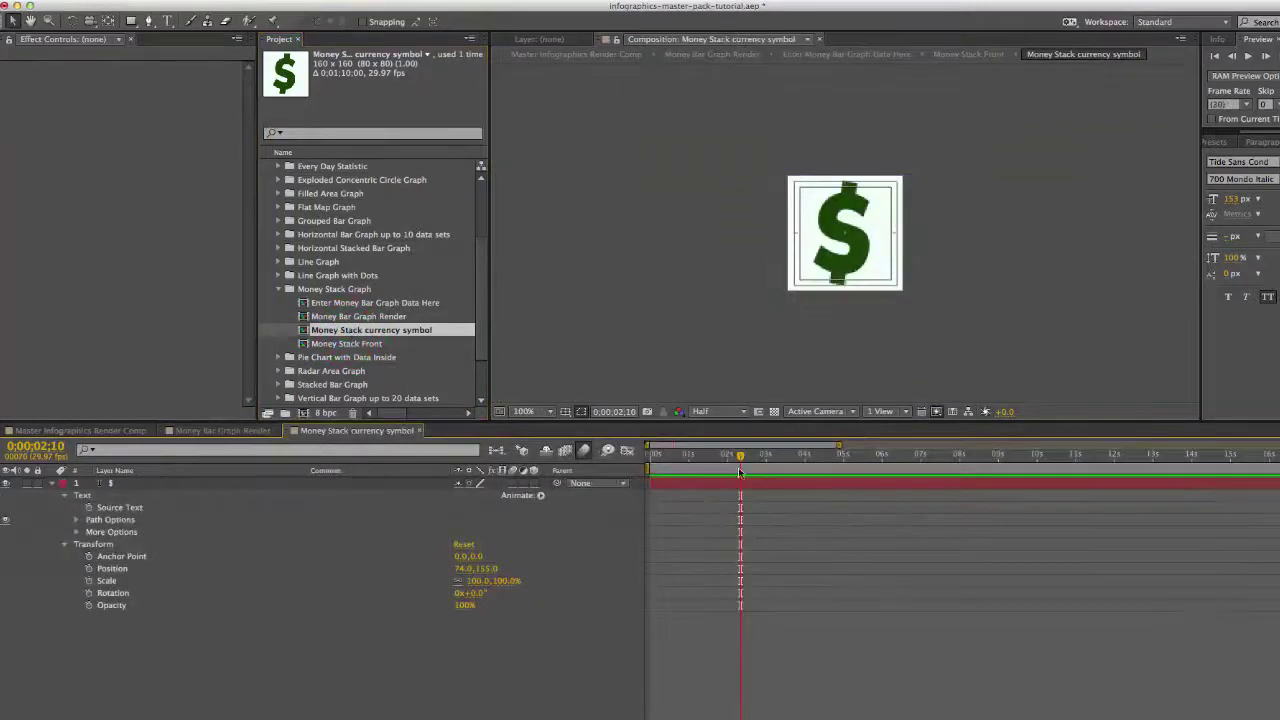
# Step: Open Money Stack Front, select the bill's background layer, and return to Money Bar Graph Render
pyautogui.doubleClick(340, 344)
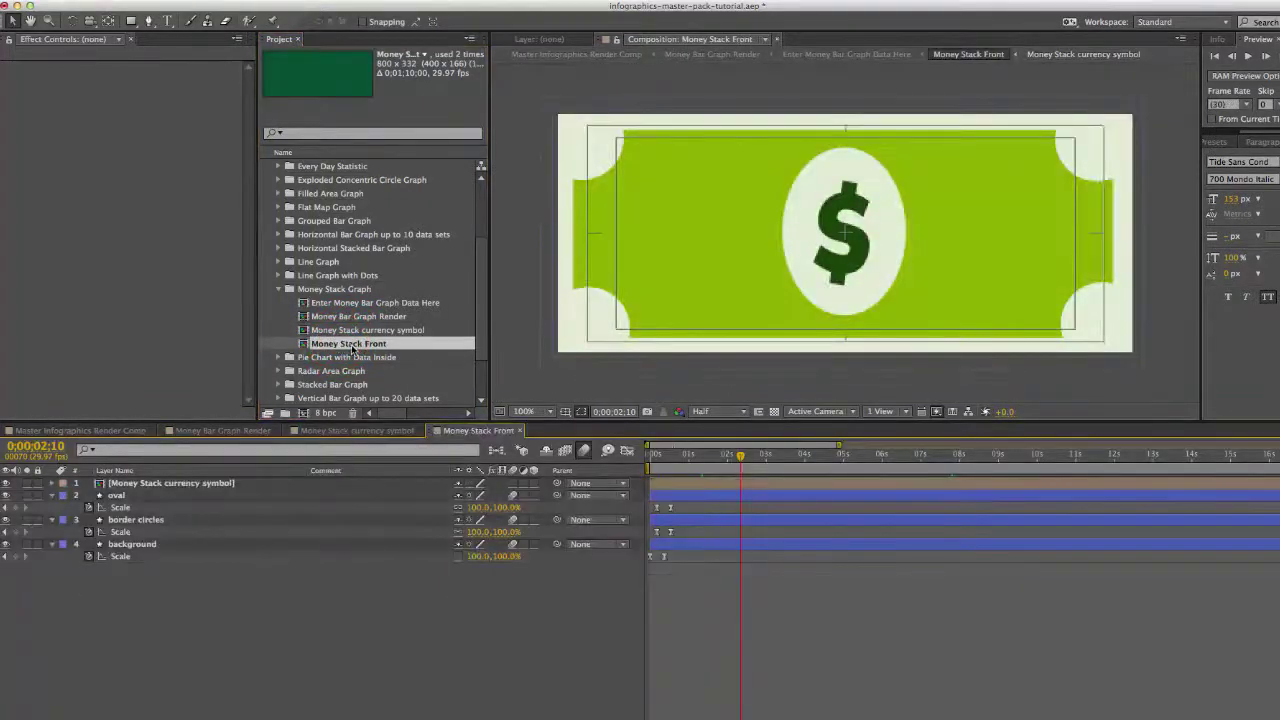
pyautogui.press('KP_4')
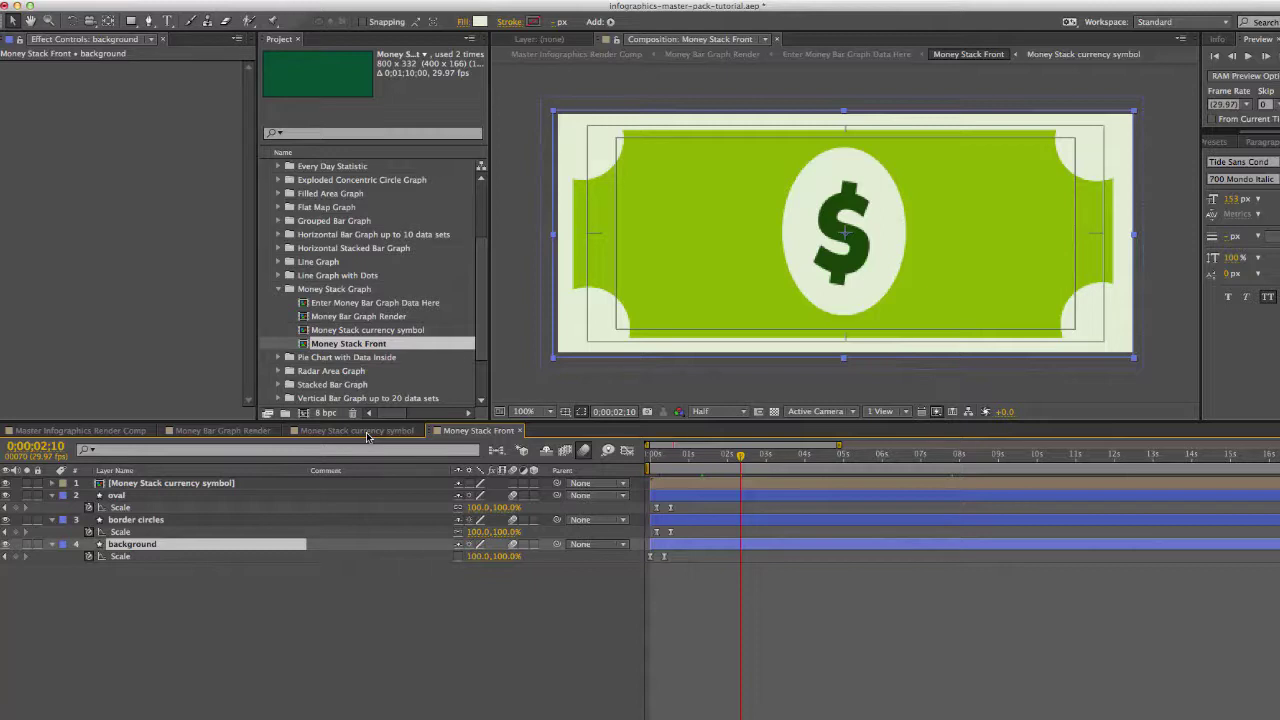
pyautogui.click(222, 430)
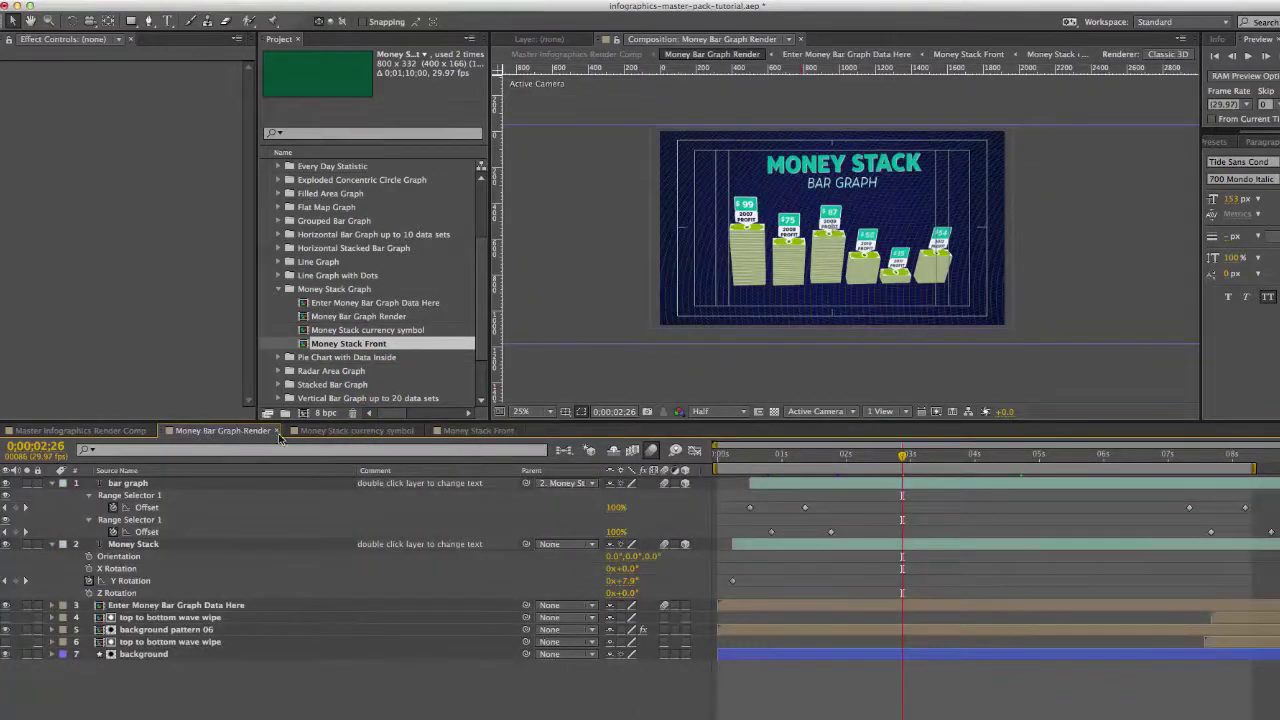
# Step: Select the bar graph and Money Stack title layers and collapse their properties
pyautogui.click(143, 485)
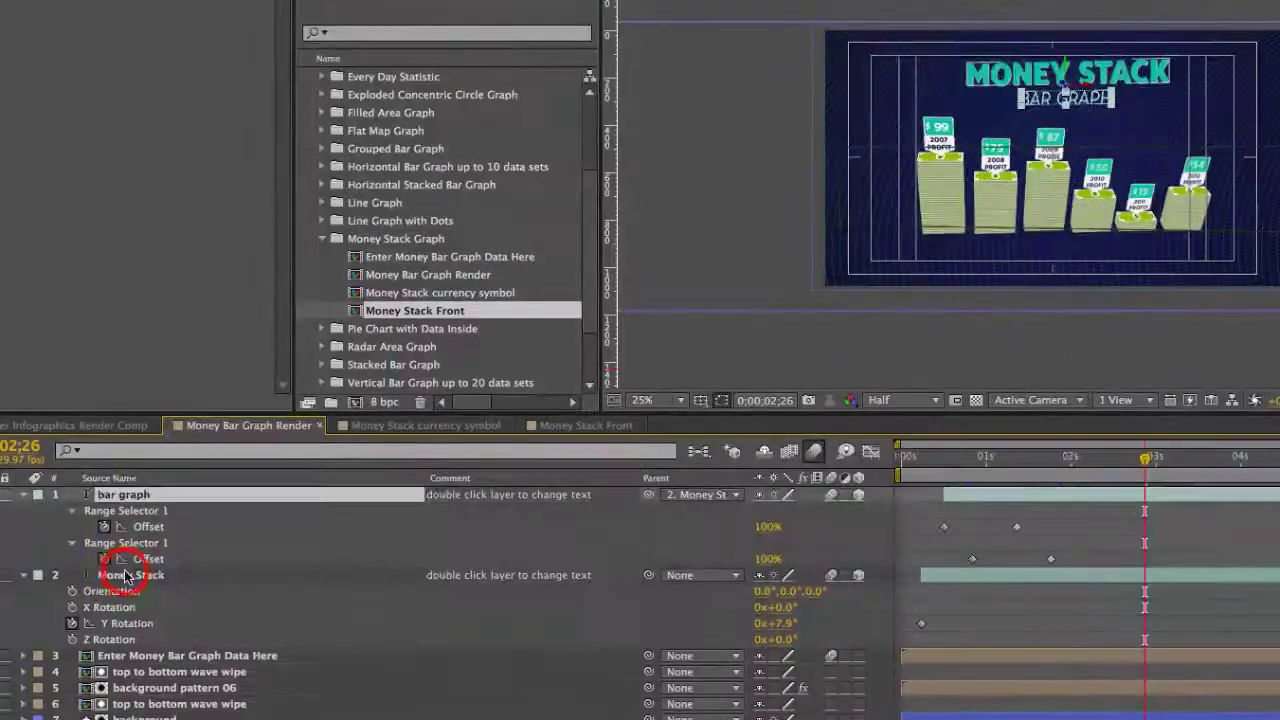
pyautogui.click(130, 545)
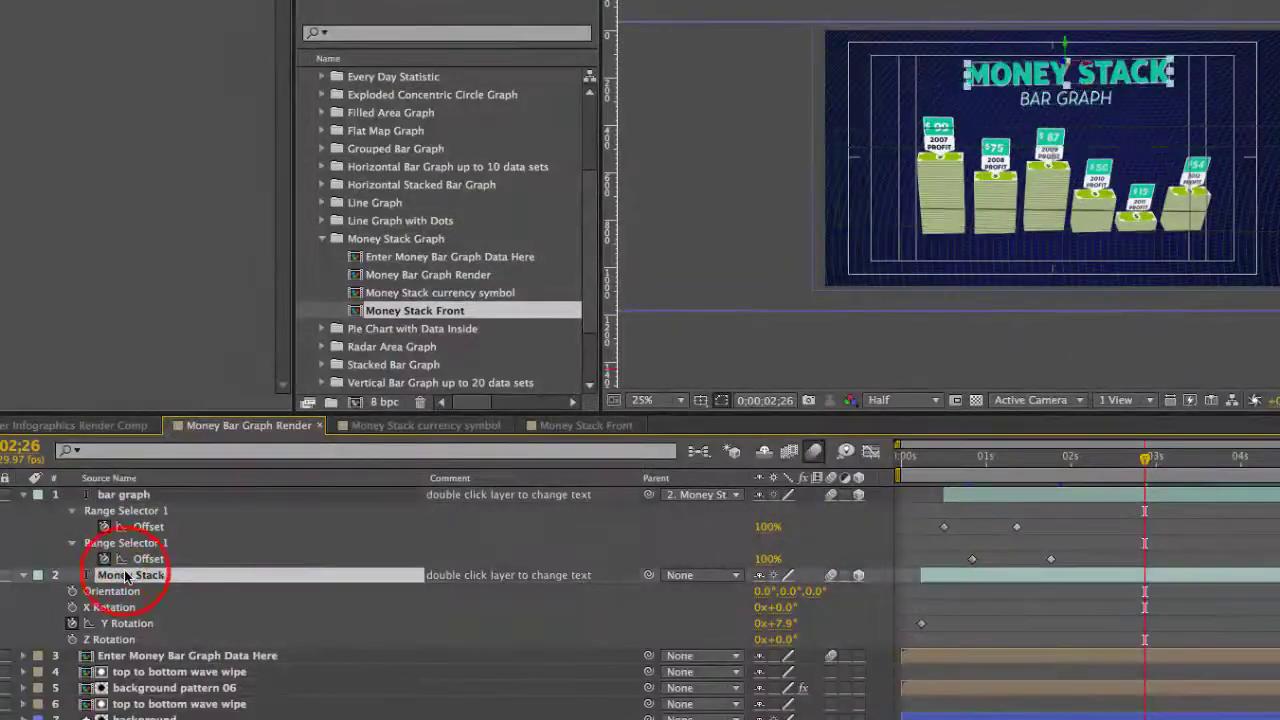
pyautogui.click(24, 495)
pyautogui.click(24, 511)
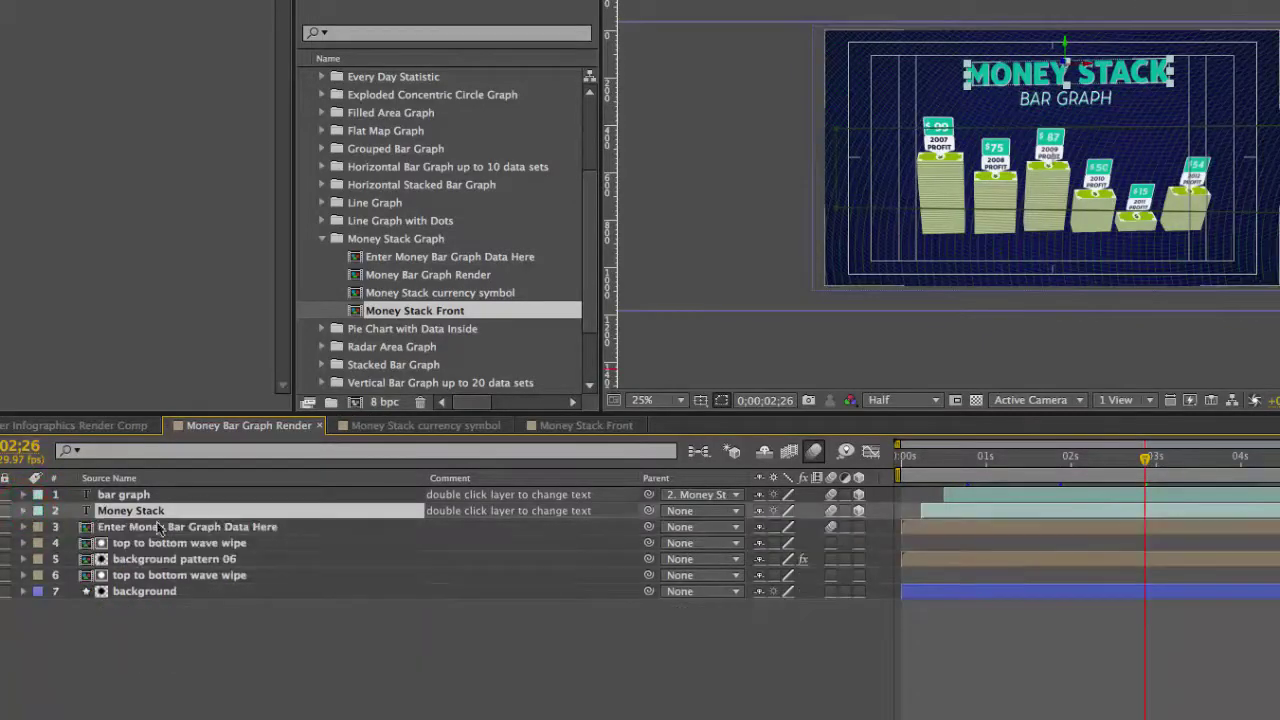
# Step: Retype the MONEY STACK title as 'YOUR GRAPH' and reveal both title layers' keyframes
pyautogui.doubleClick(112, 512)
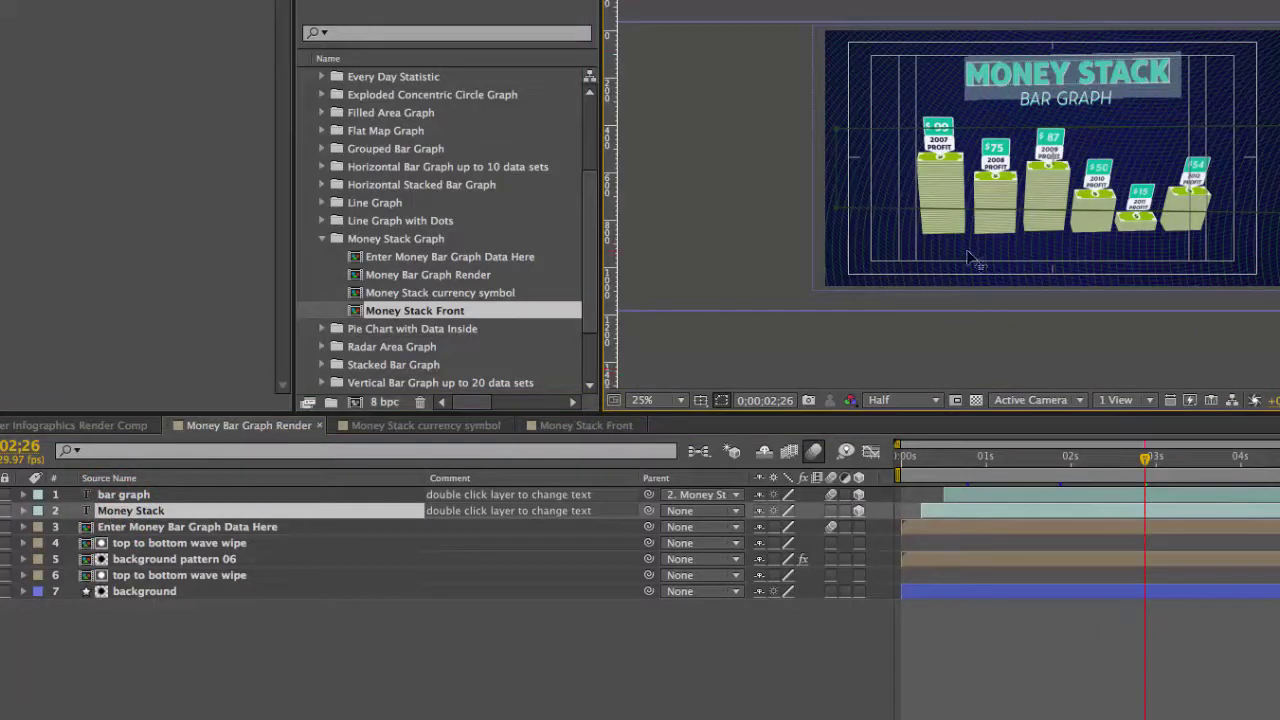
pyautogui.write('Y')
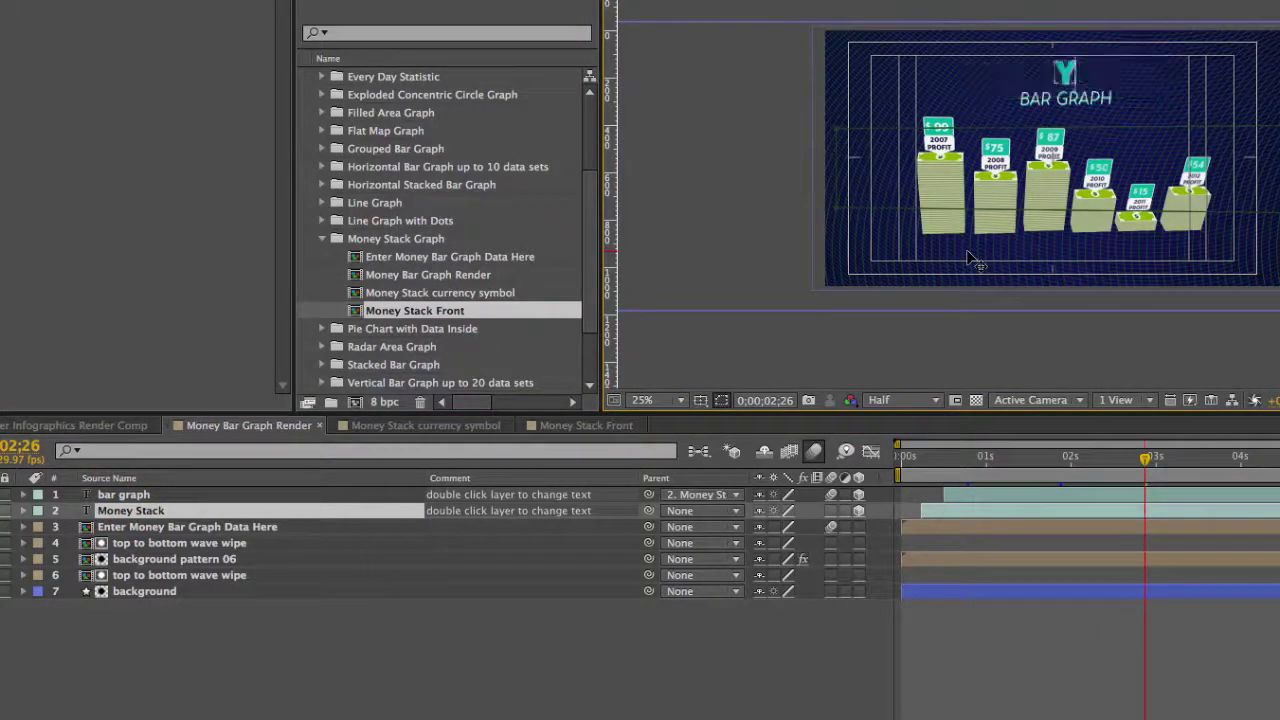
pyautogui.write('OUR GRAPH')
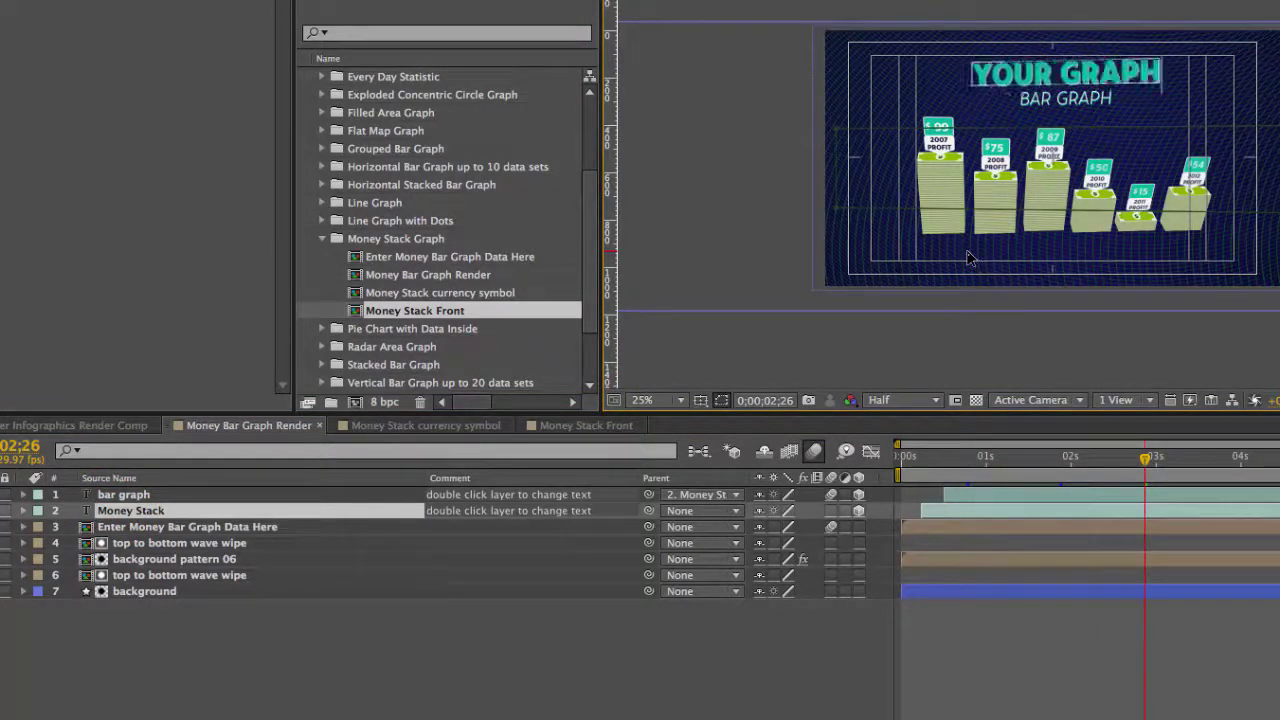
pyautogui.click(115, 508)
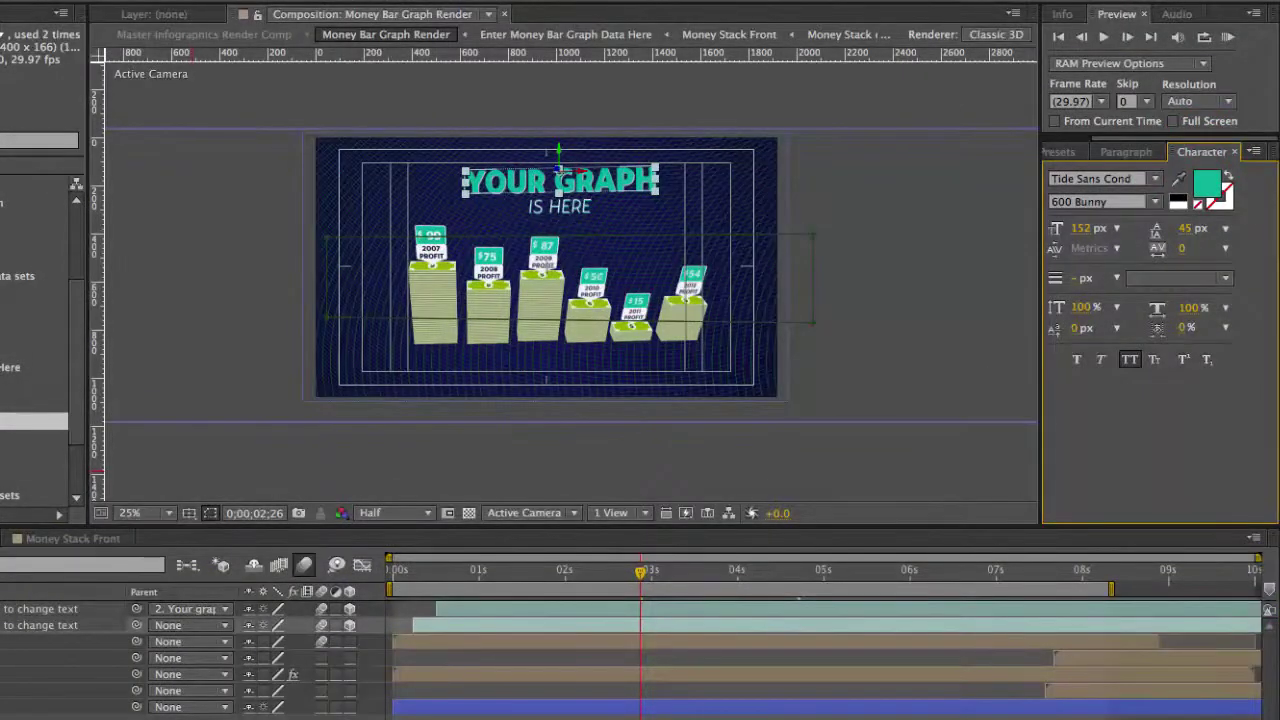
pyautogui.keyDown('shift'); pyautogui.click(560, 205); pyautogui.keyUp('shift')
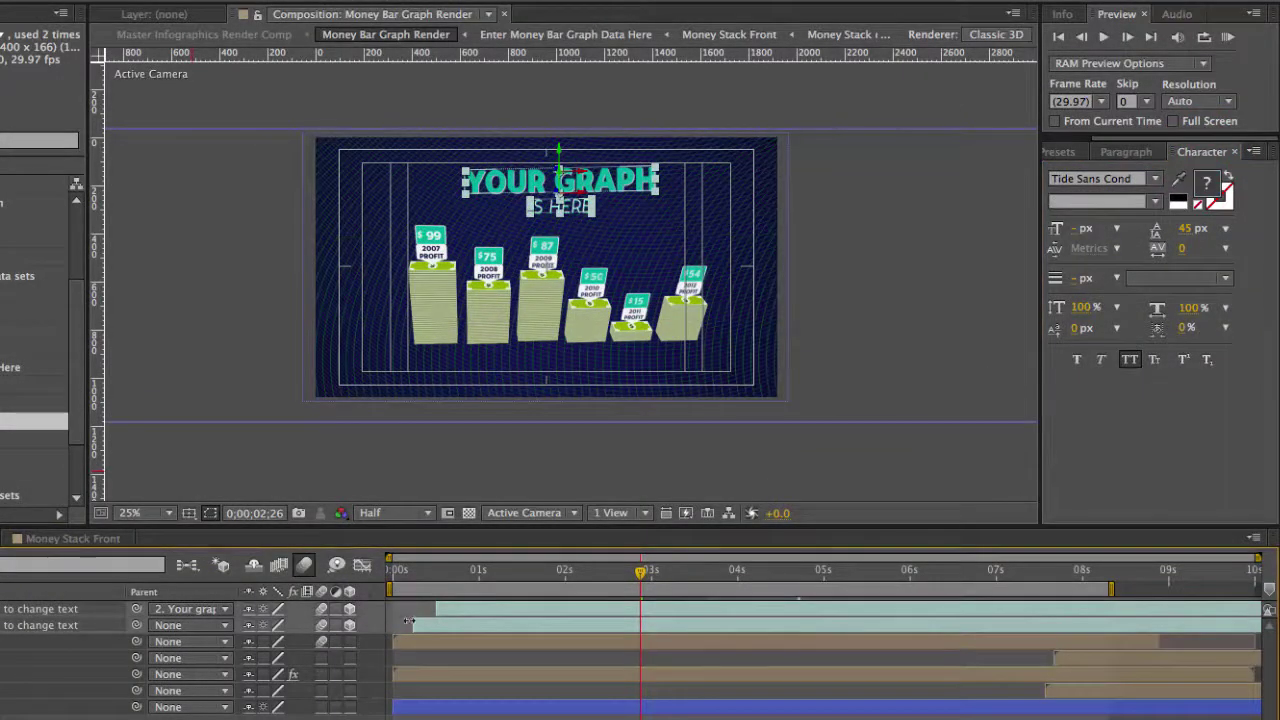
pyautogui.press('t')
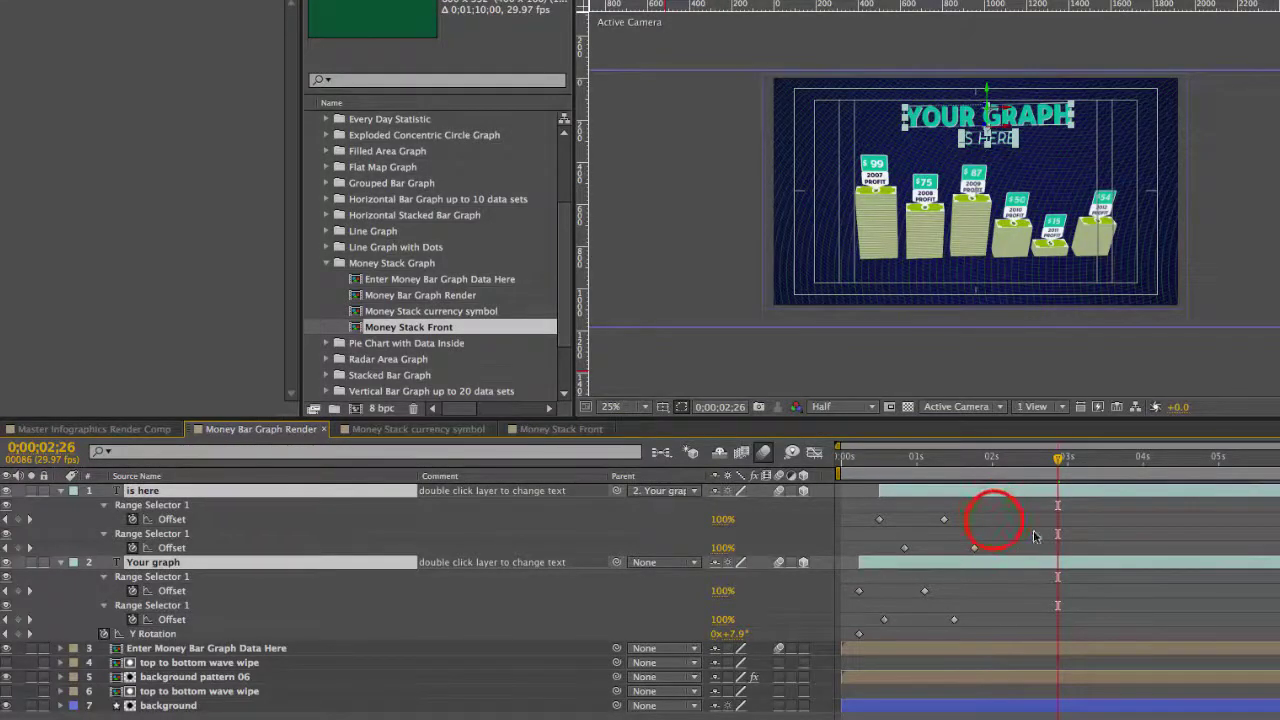
# Step: Drag the title layers' Offset keyframes slightly earlier so the exit finishes around 8 seconds
pyautogui.moveTo(994, 521); pyautogui.dragTo(848, 546)
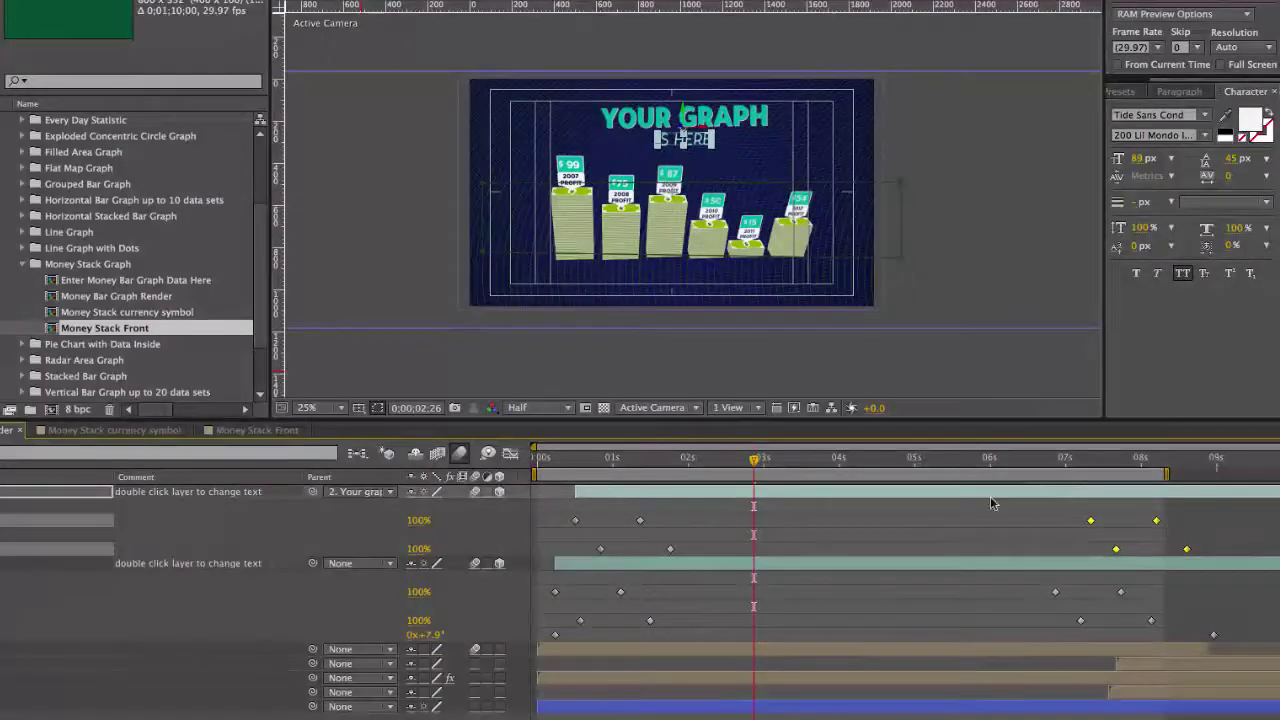
pyautogui.moveTo(966, 510); pyautogui.dragTo(1225, 641)
pyautogui.moveTo(1186, 549); pyautogui.dragTo(1150, 549)
pyautogui.moveTo(1150, 549)
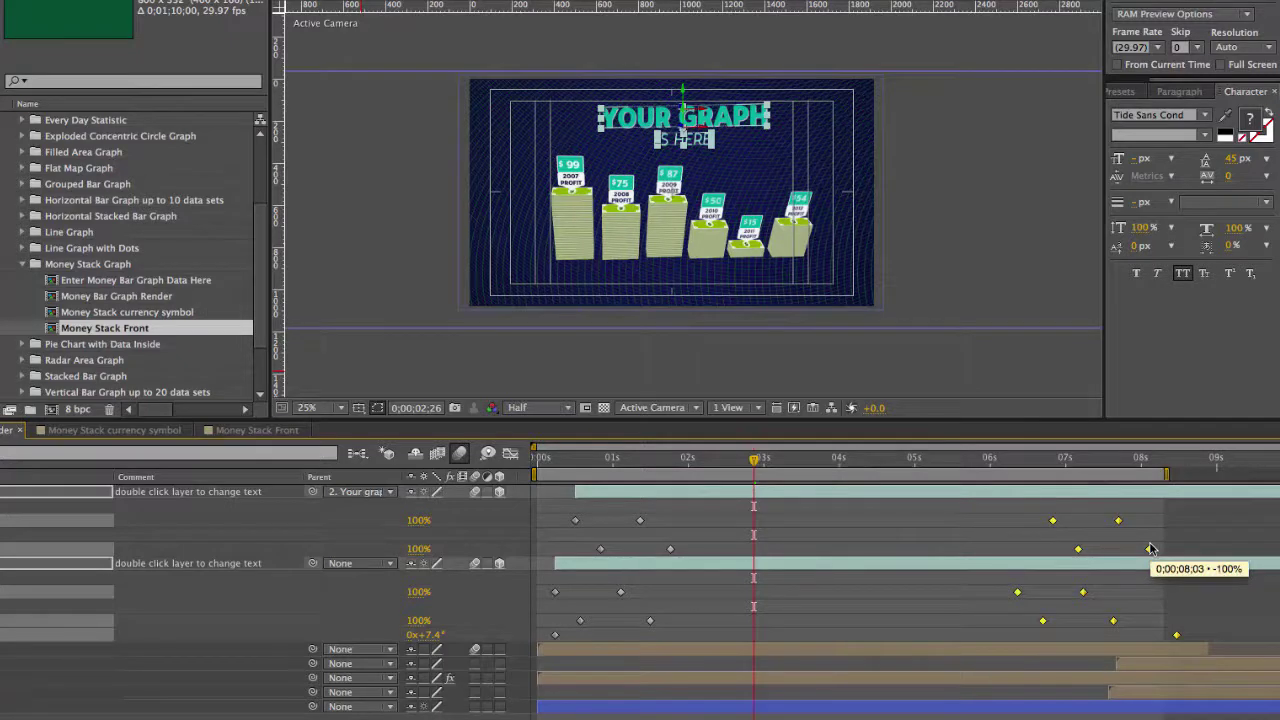
pyautogui.click(22, 665)
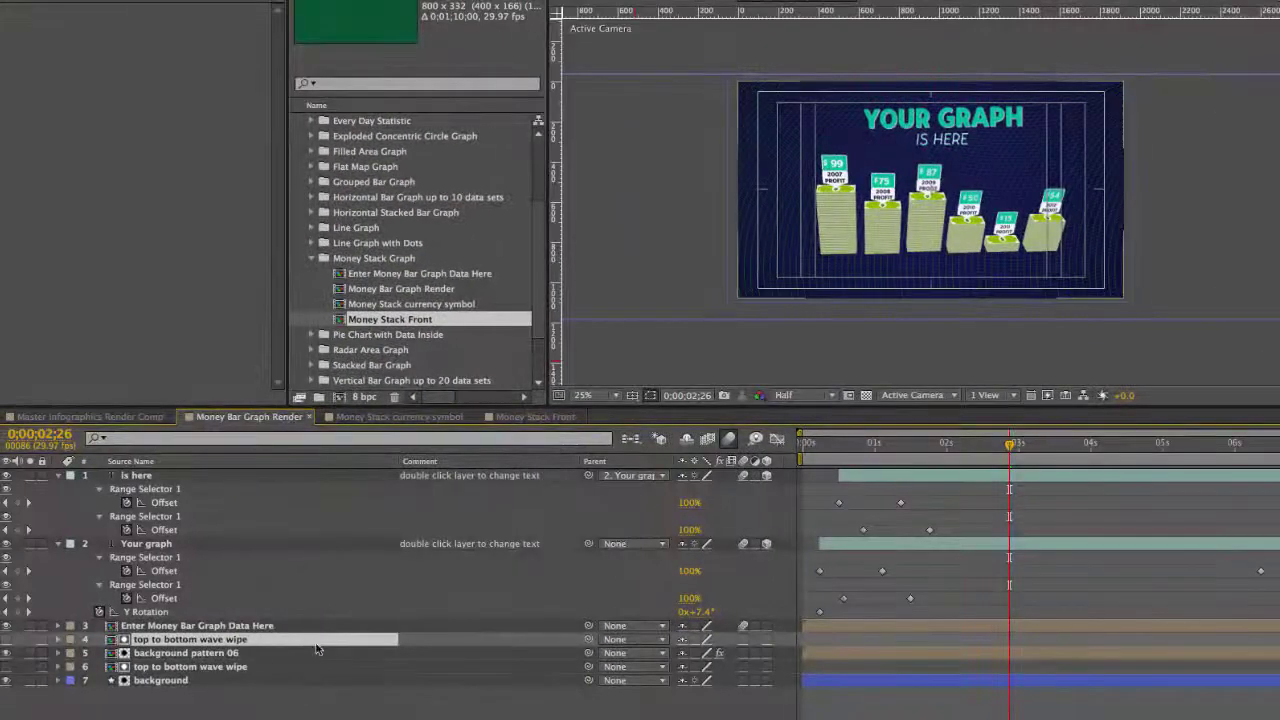
# Step: Try a brighter blue on the background layer's inner gradient colour stop
pyautogui.click(186, 653)
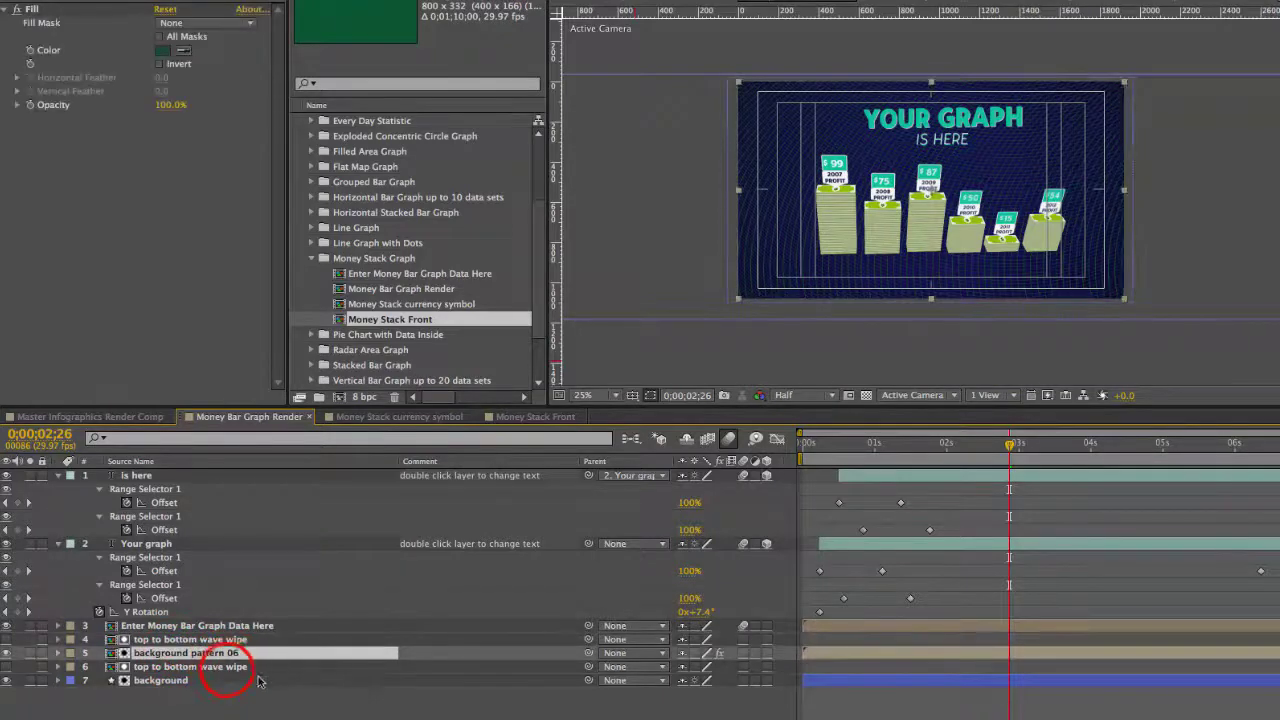
pyautogui.click(195, 666)
pyautogui.click(174, 684)
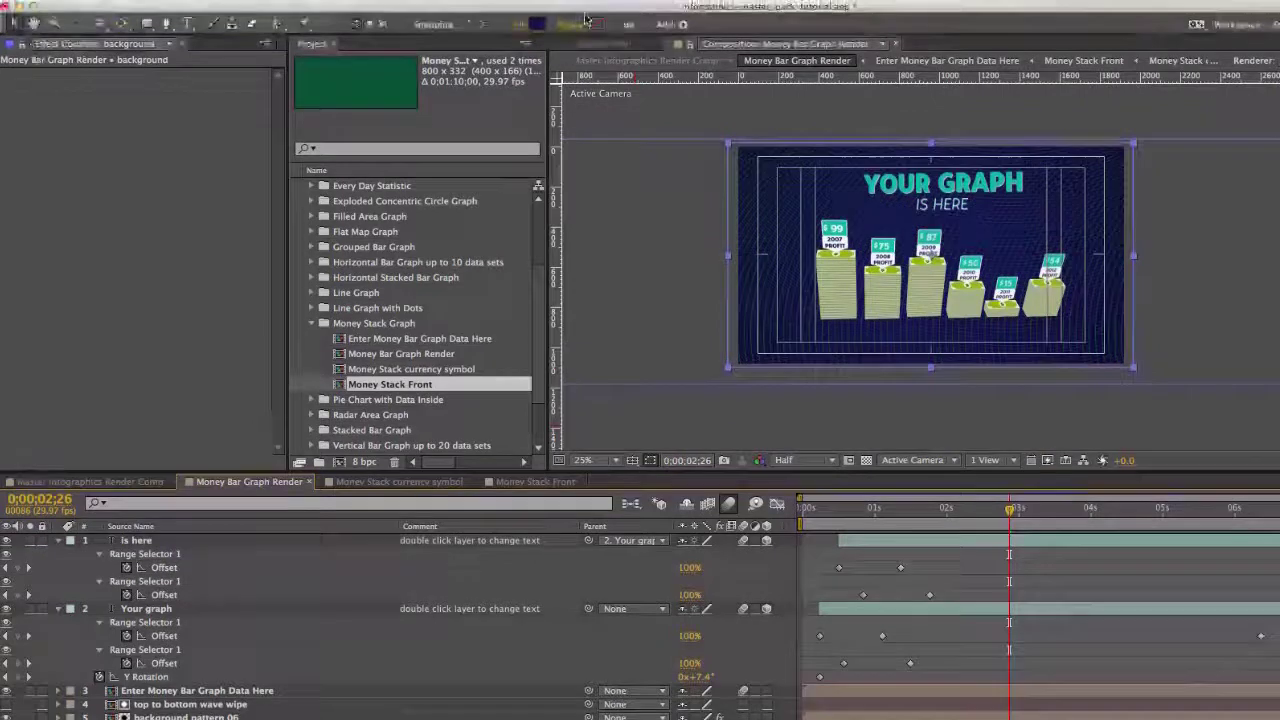
pyautogui.click(531, 24)
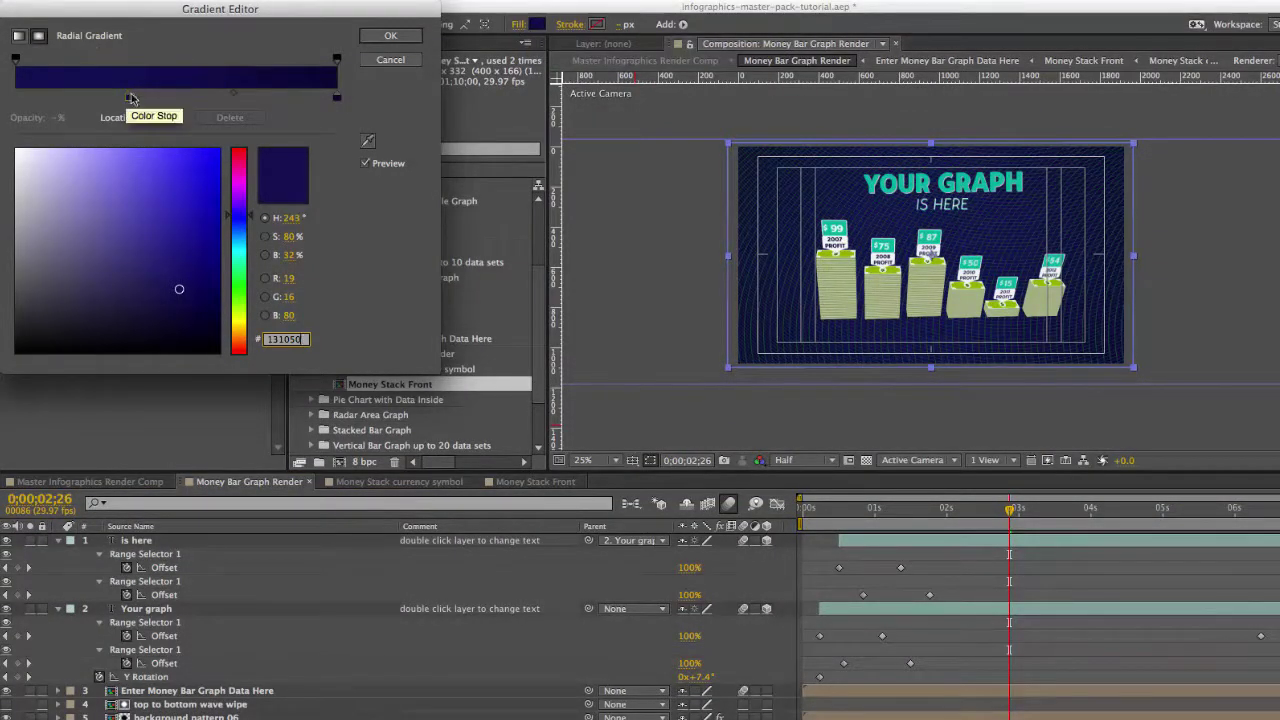
pyautogui.click(131, 97)
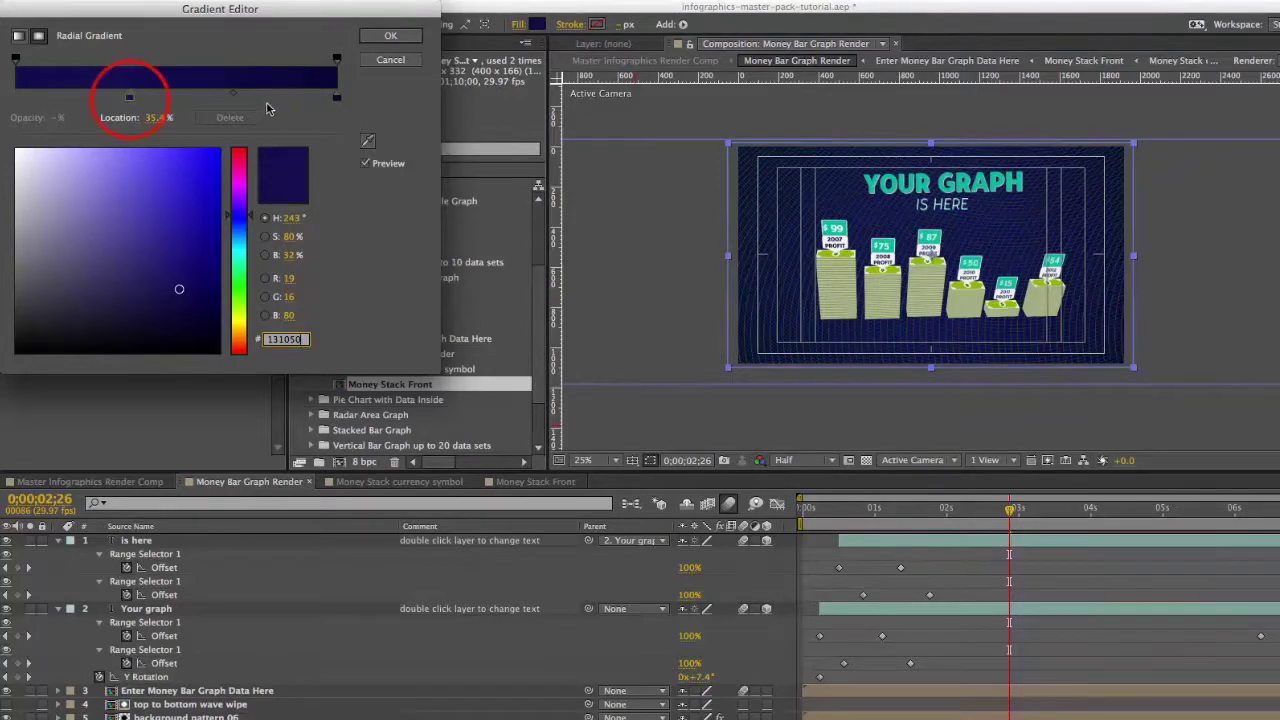
pyautogui.click(180, 224)
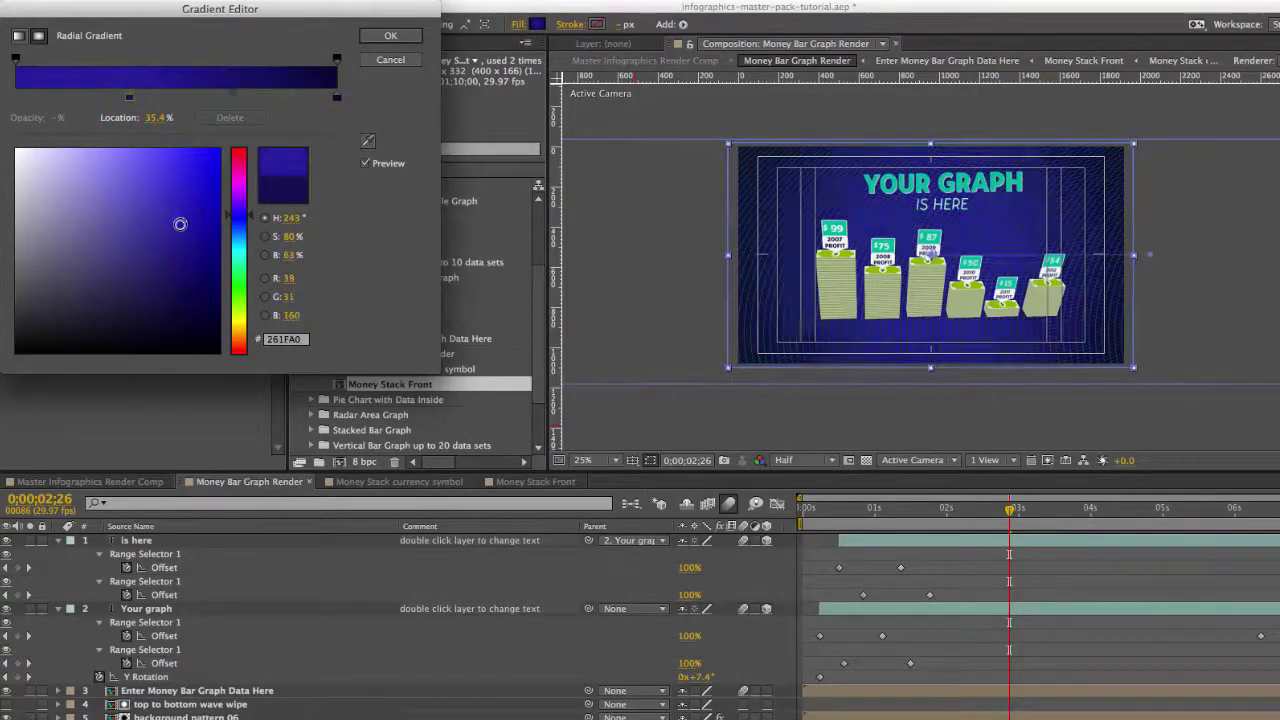
# Step: Cancel the gradient change and open background pattern 06's Fill Color, currently green 124331
pyautogui.click(389, 60)
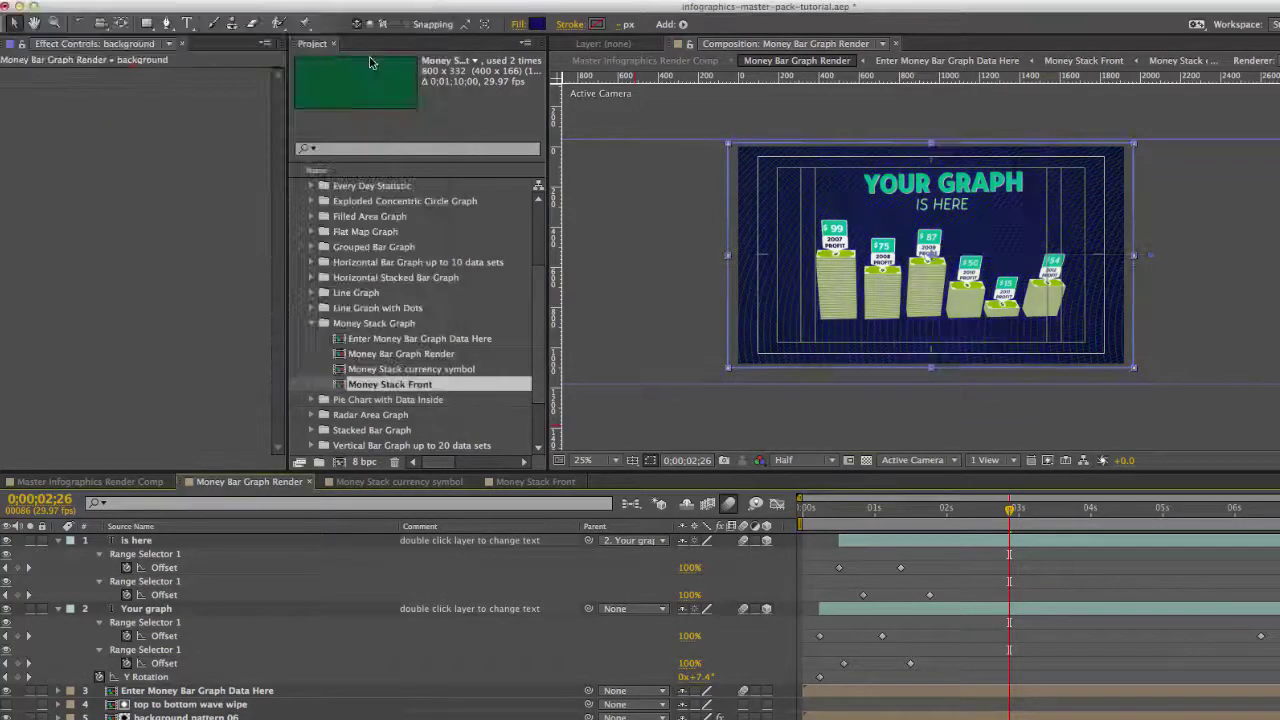
pyautogui.click(180, 716)
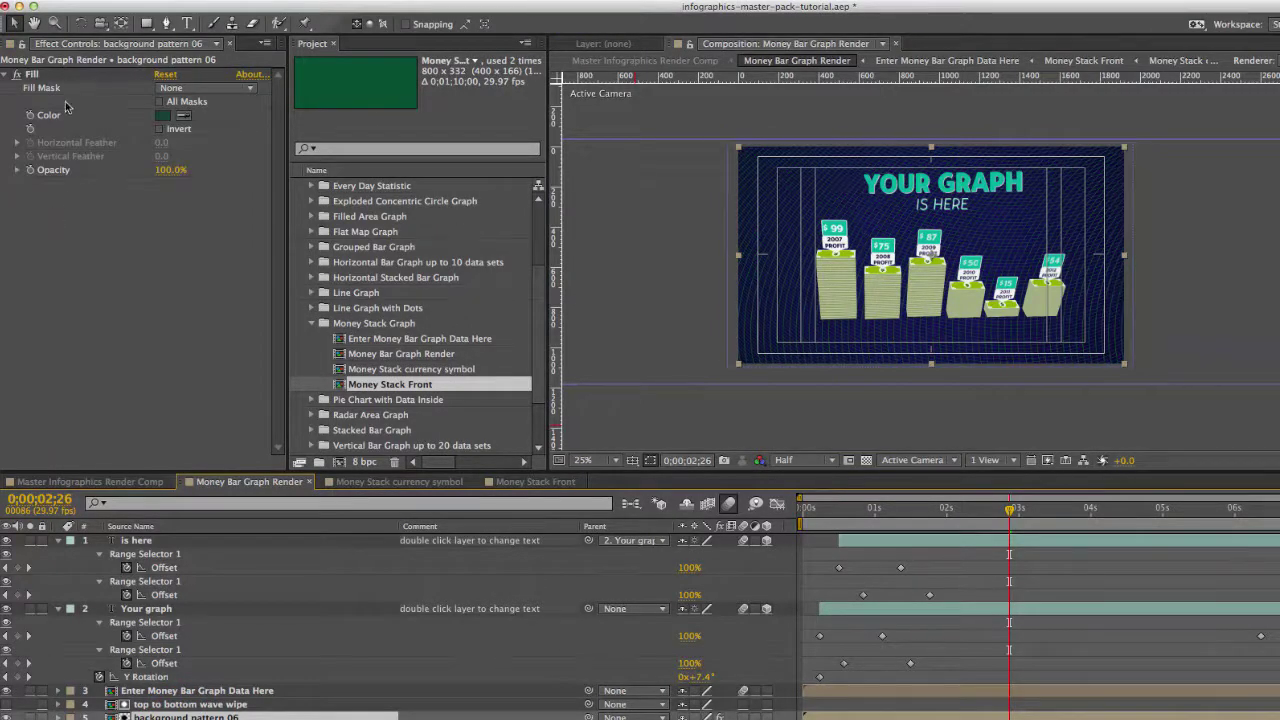
pyautogui.click(163, 116)
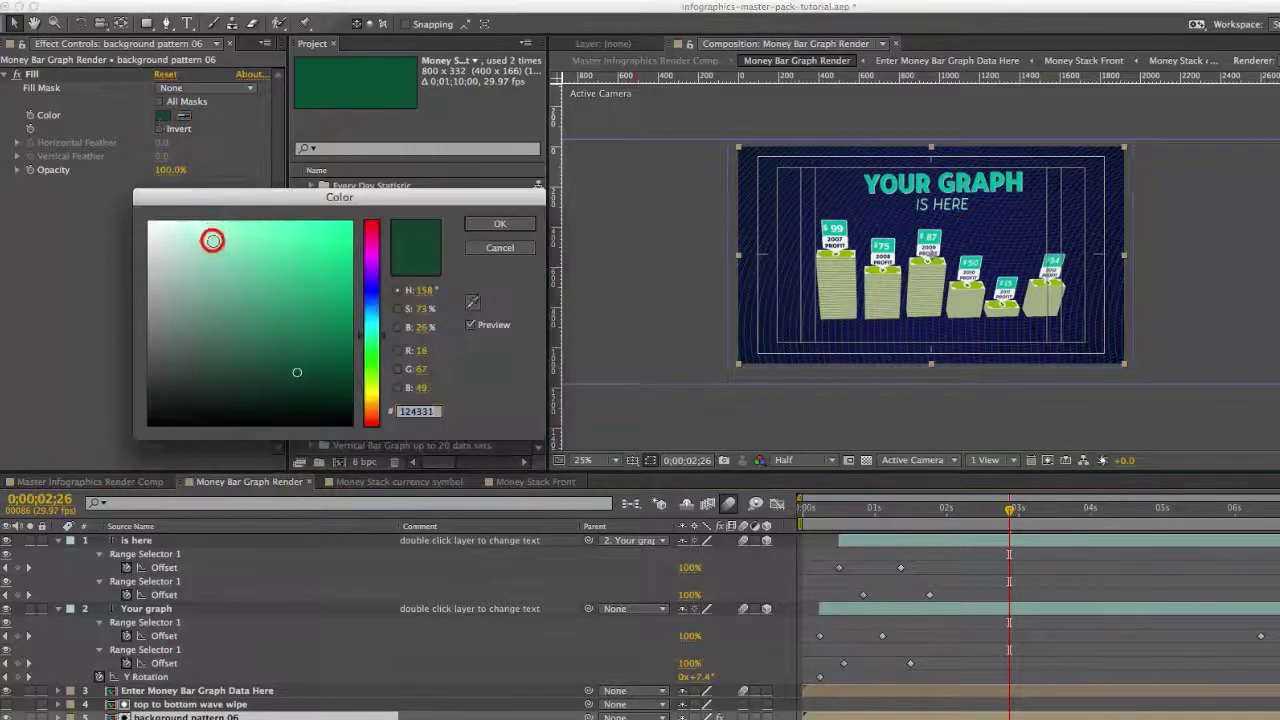
# Step: Confirm the pattern fill colour and open the Enter Money Bar Graph Data Here composition
pyautogui.click(212, 240)
pyautogui.click(499, 223)
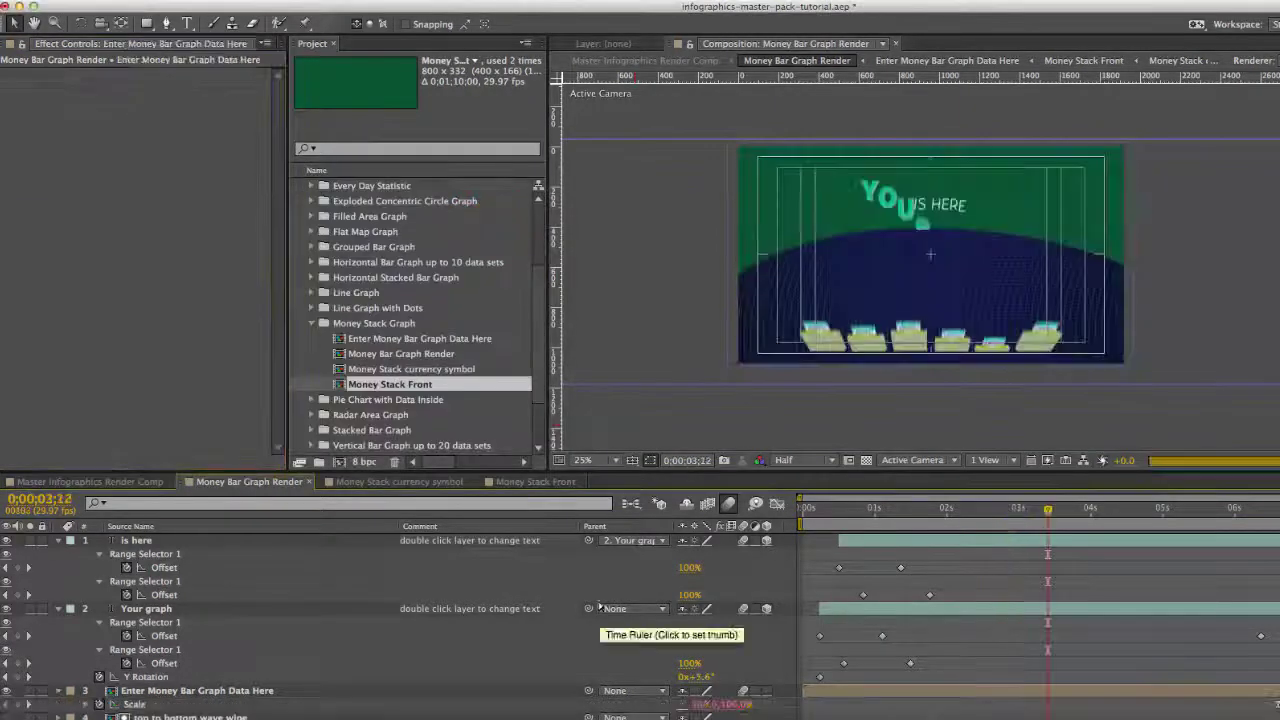
pyautogui.click(150, 691)
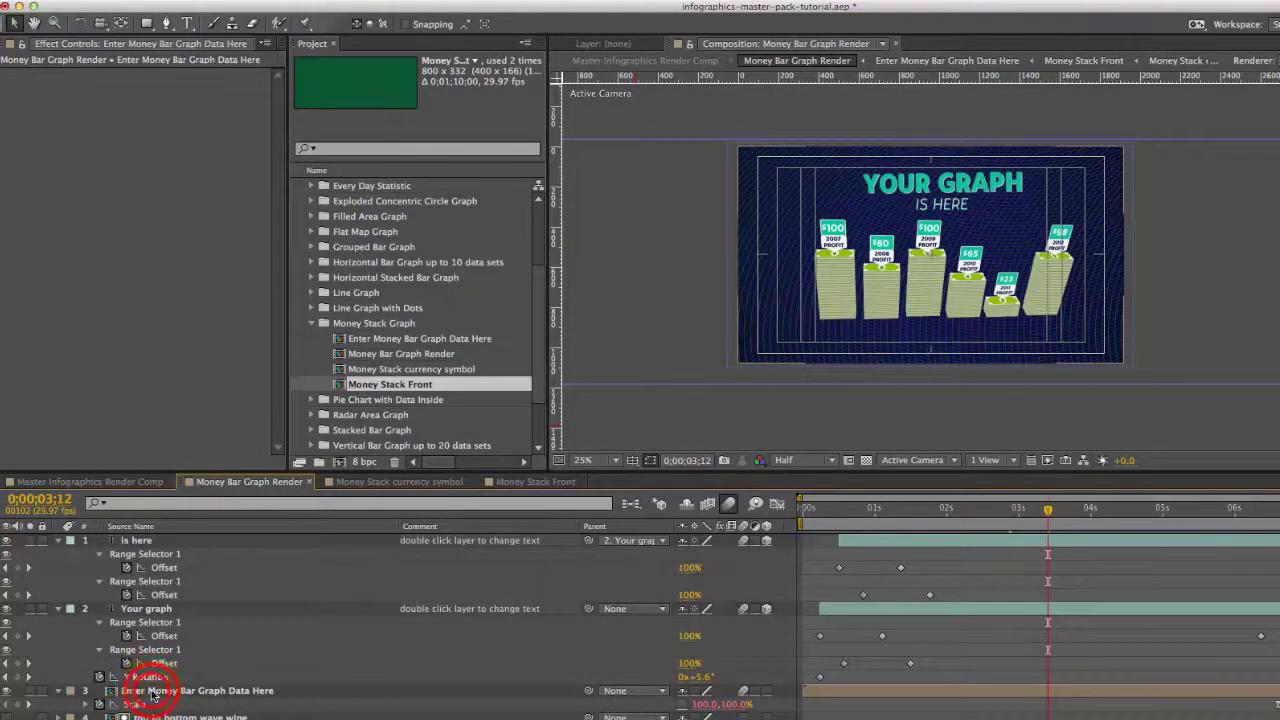
pyautogui.doubleClick(150, 691)
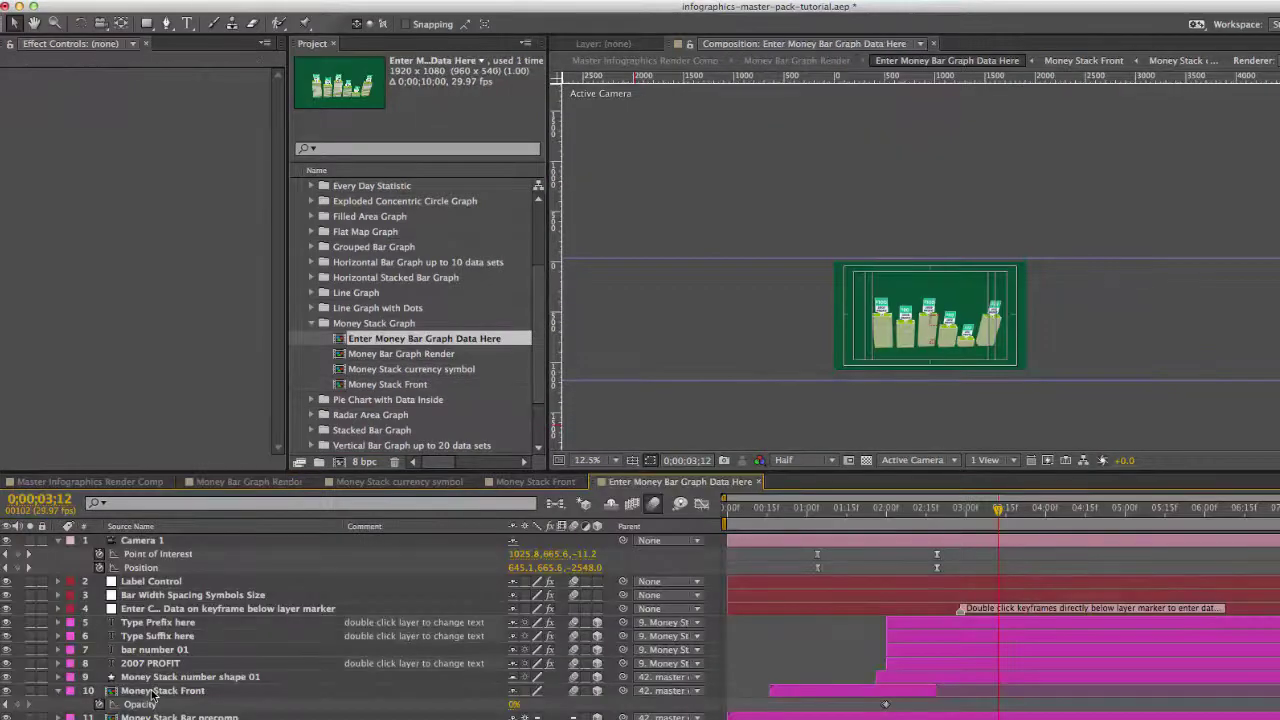
pyautogui.click(63, 702)
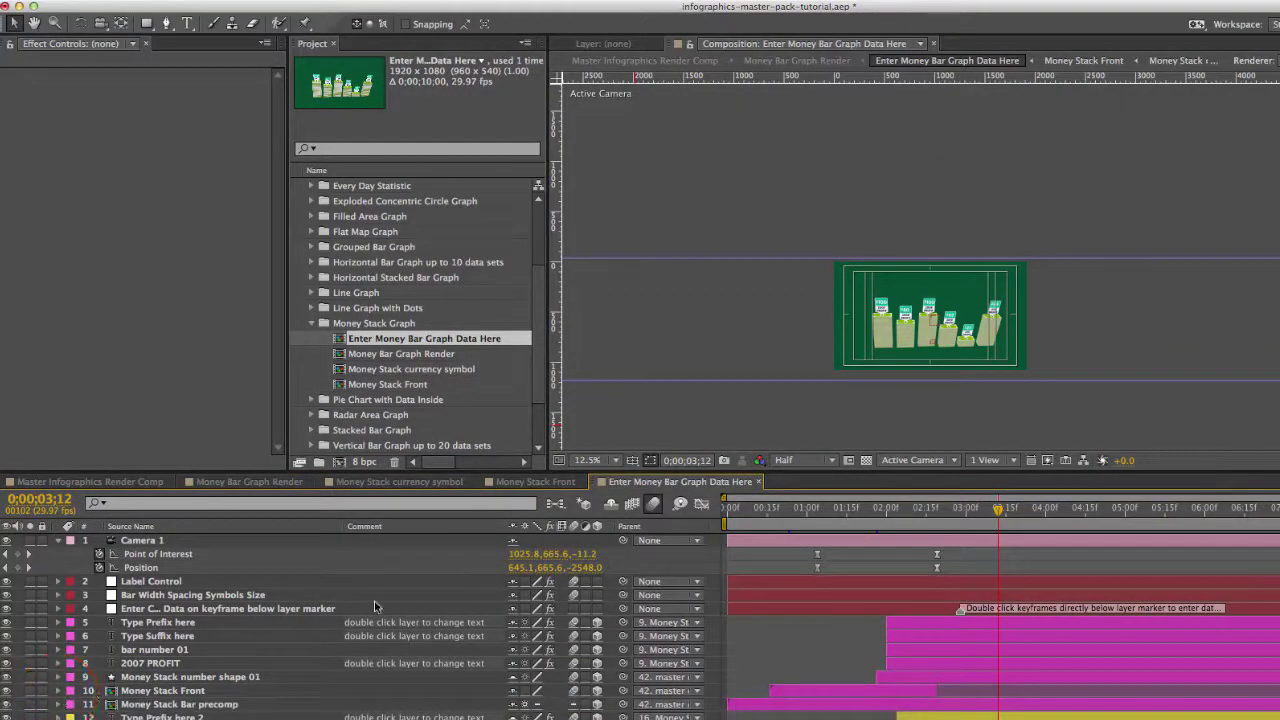
# Step: Zoom in and pan to centre the 2007–2012 money-stack bars
pyautogui.press('z')
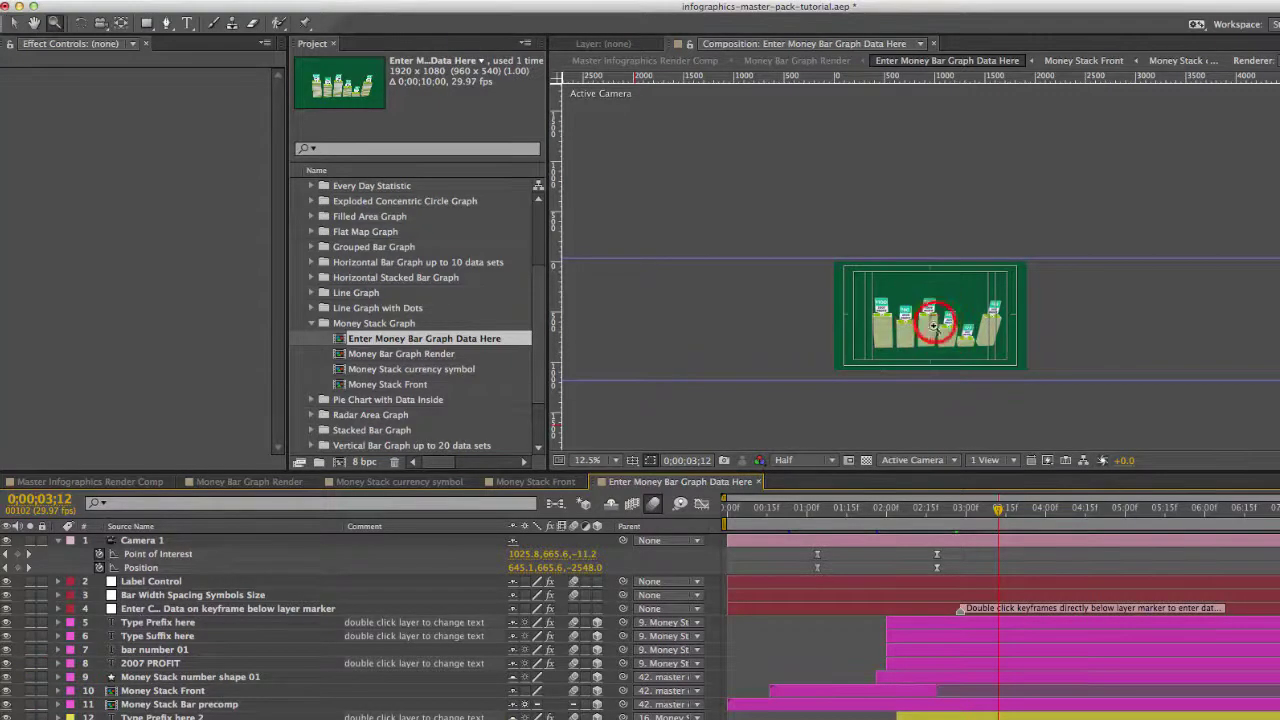
pyautogui.click(918, 292)
pyautogui.click(917, 289)
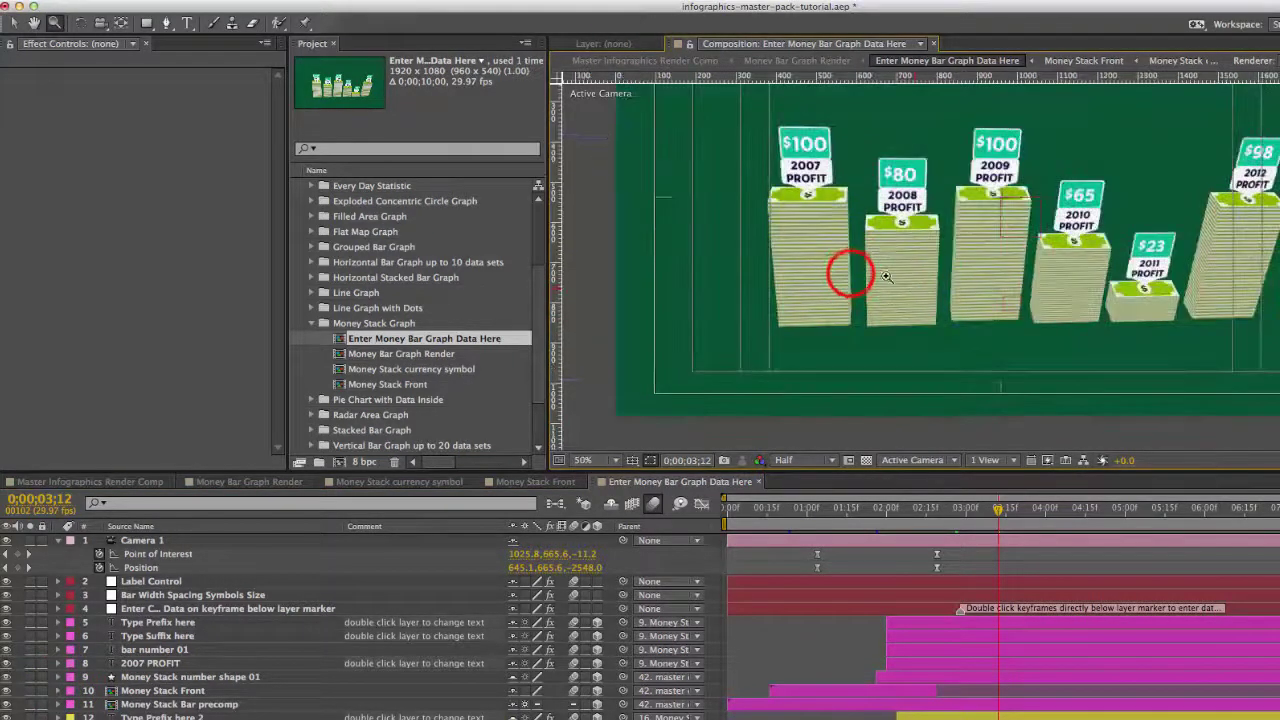
pyautogui.press('space')
pyautogui.moveTo(849, 275); pyautogui.dragTo(787, 323)
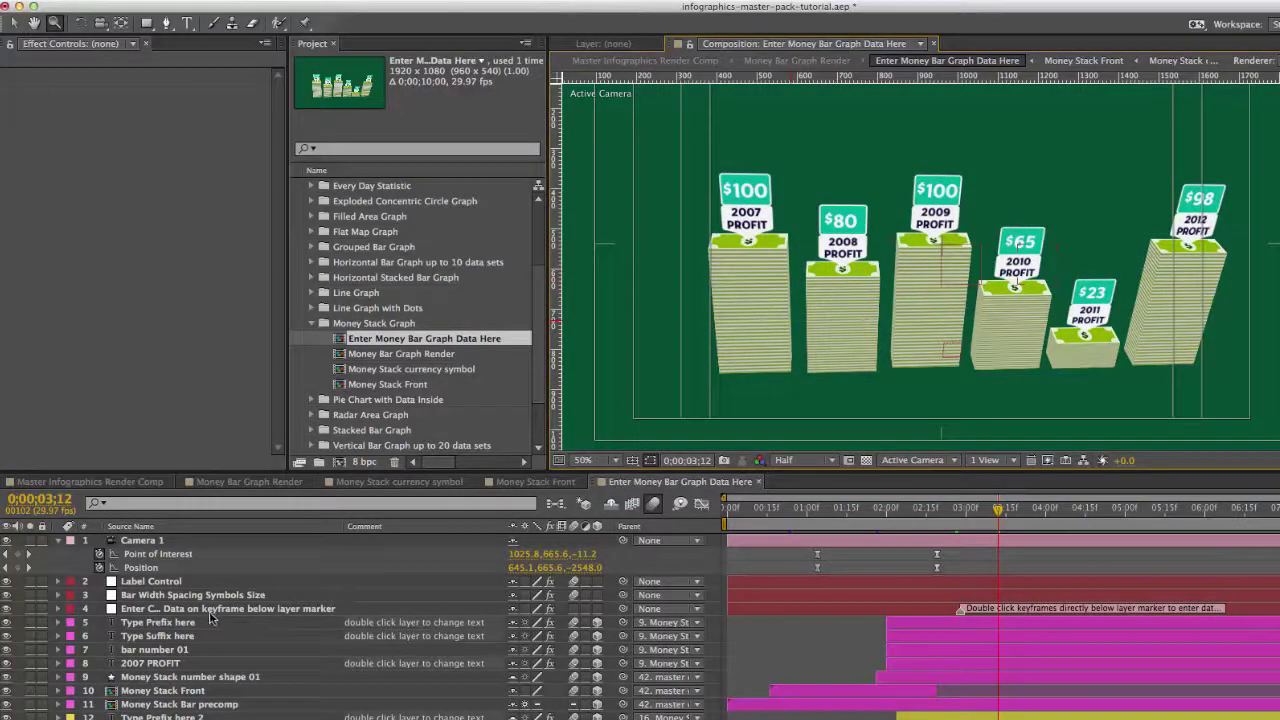
# Step: Raise Label Control's Label Size to 86 and set Bottom Label Color to green 37EE69
pyautogui.click(153, 585)
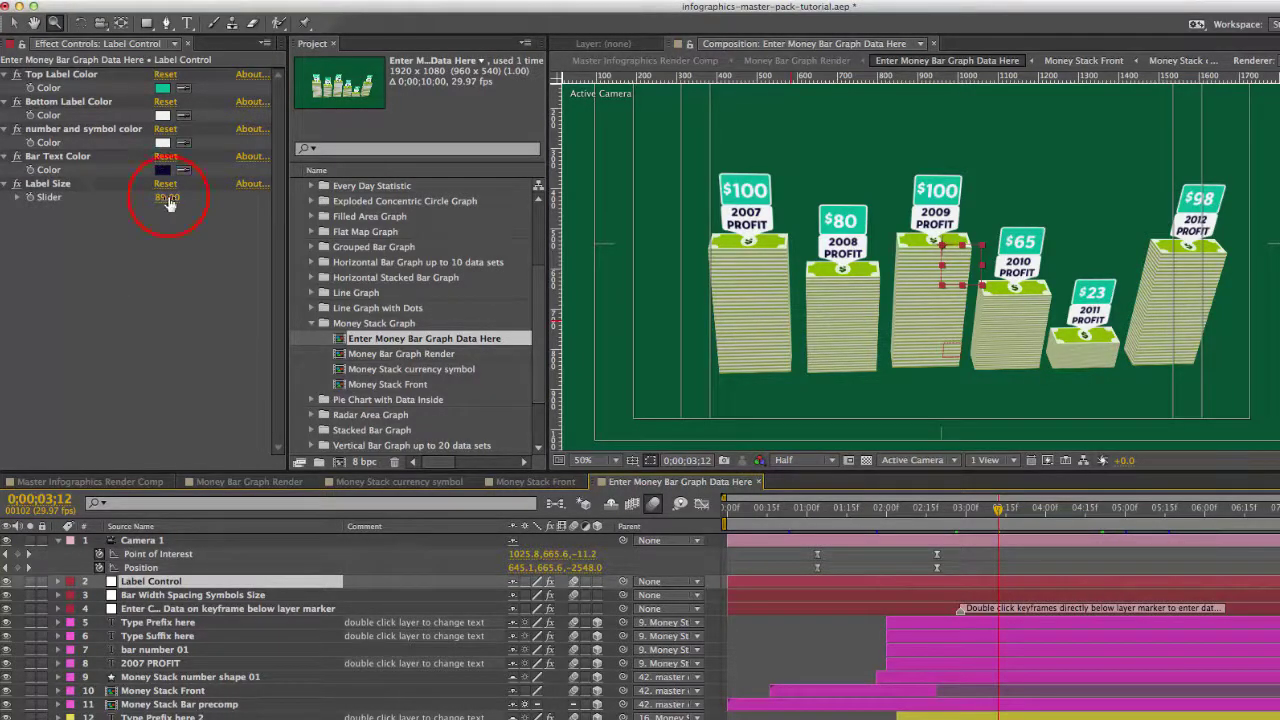
pyautogui.moveTo(167, 199)
pyautogui.mouseDown()
pyautogui.moveTo(184, 202)
pyautogui.moveTo(143, 203)
pyautogui.mouseUp()
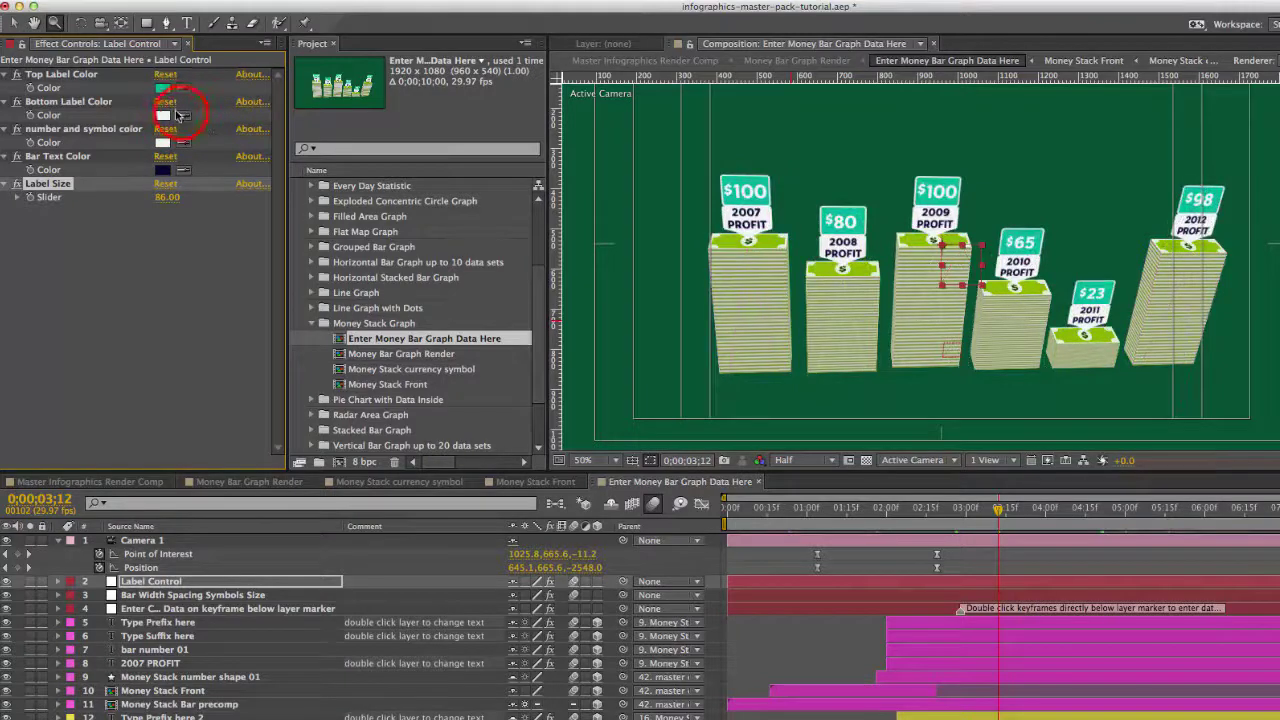
pyautogui.click(162, 115)
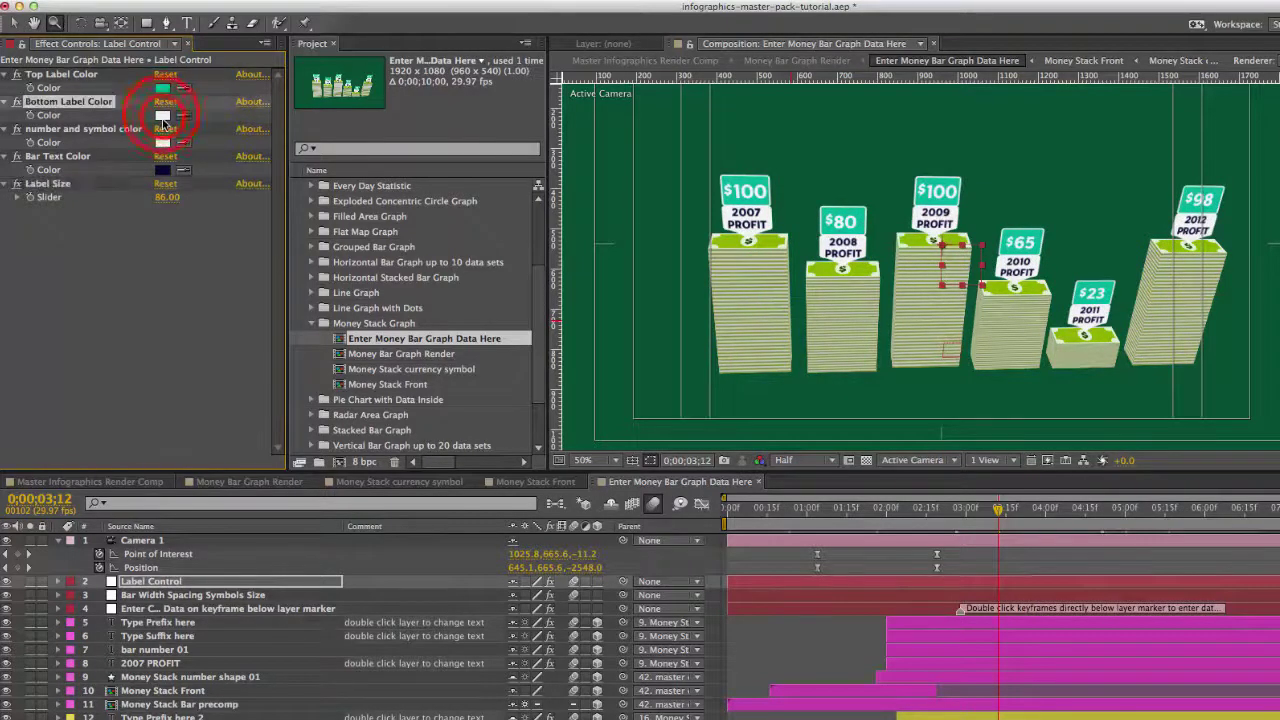
pyautogui.click(304, 234)
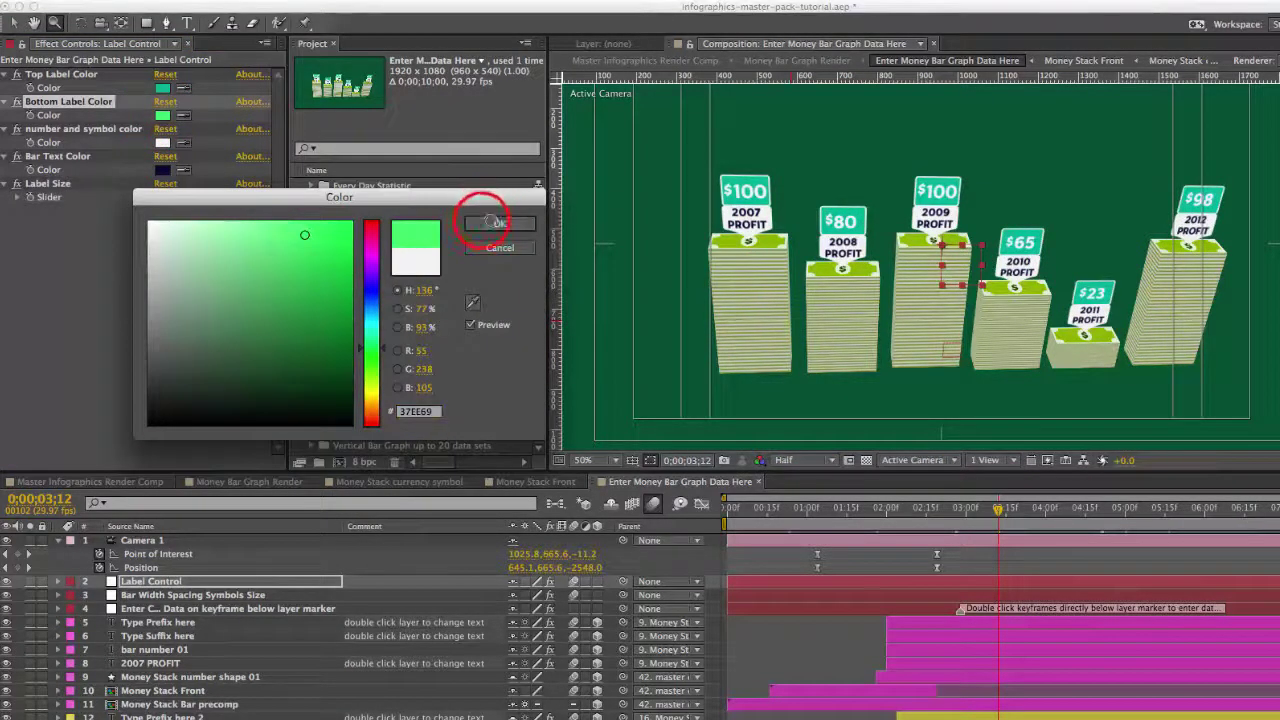
pyautogui.click(500, 223)
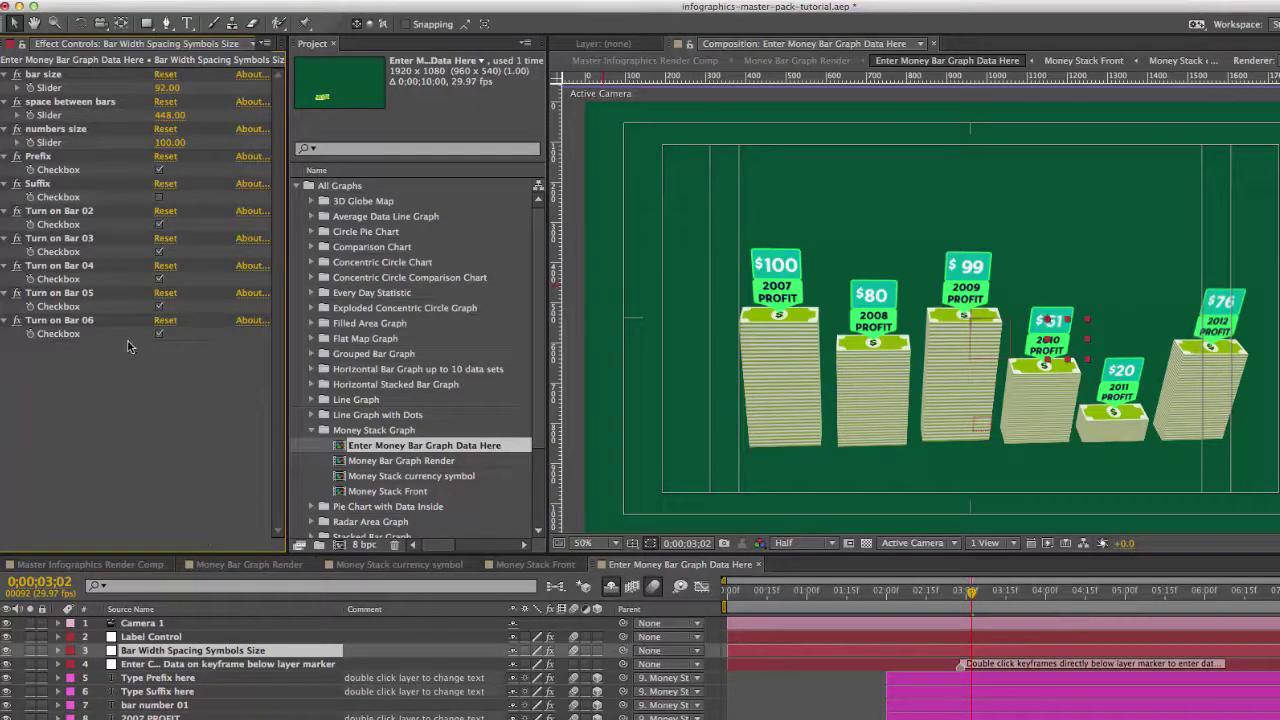
# Step: Hide the 2011 and 2012 money stacks and set the space between bars to 615
pyautogui.moveTo(75, 320); pyautogui.dragTo(63, 297)
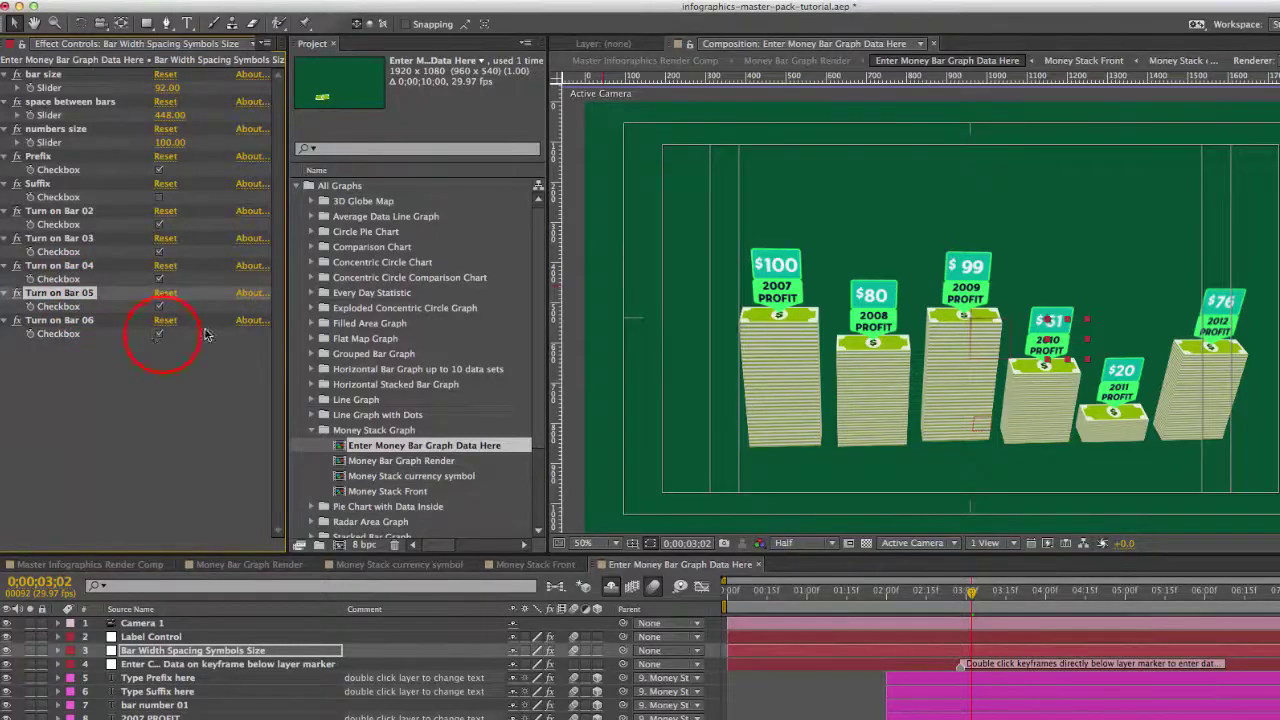
pyautogui.click(161, 334)
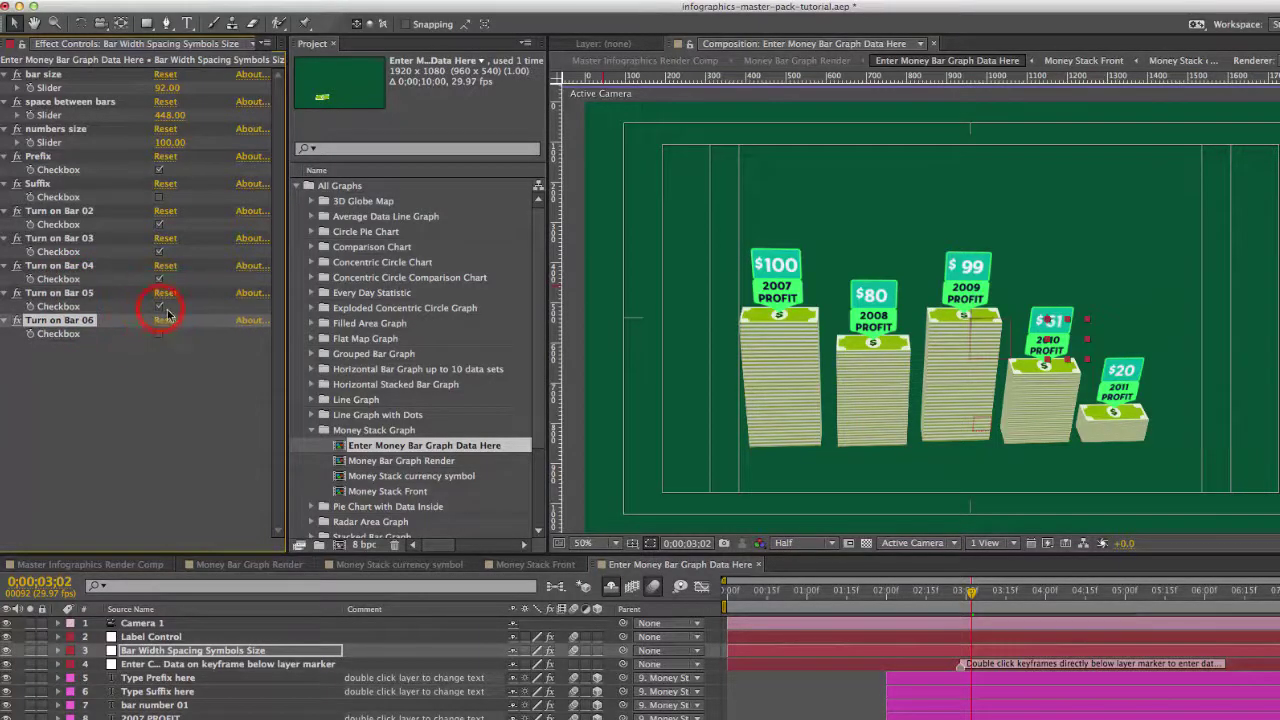
pyautogui.click(163, 309)
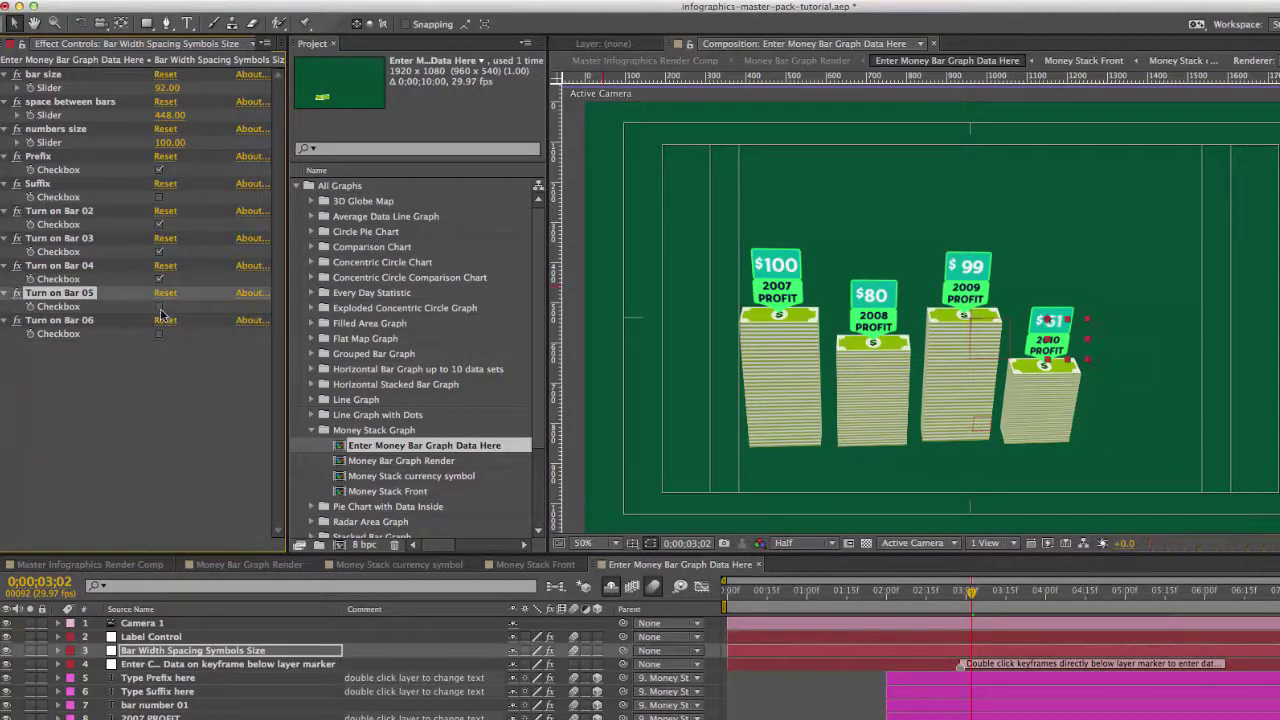
pyautogui.click(49, 104)
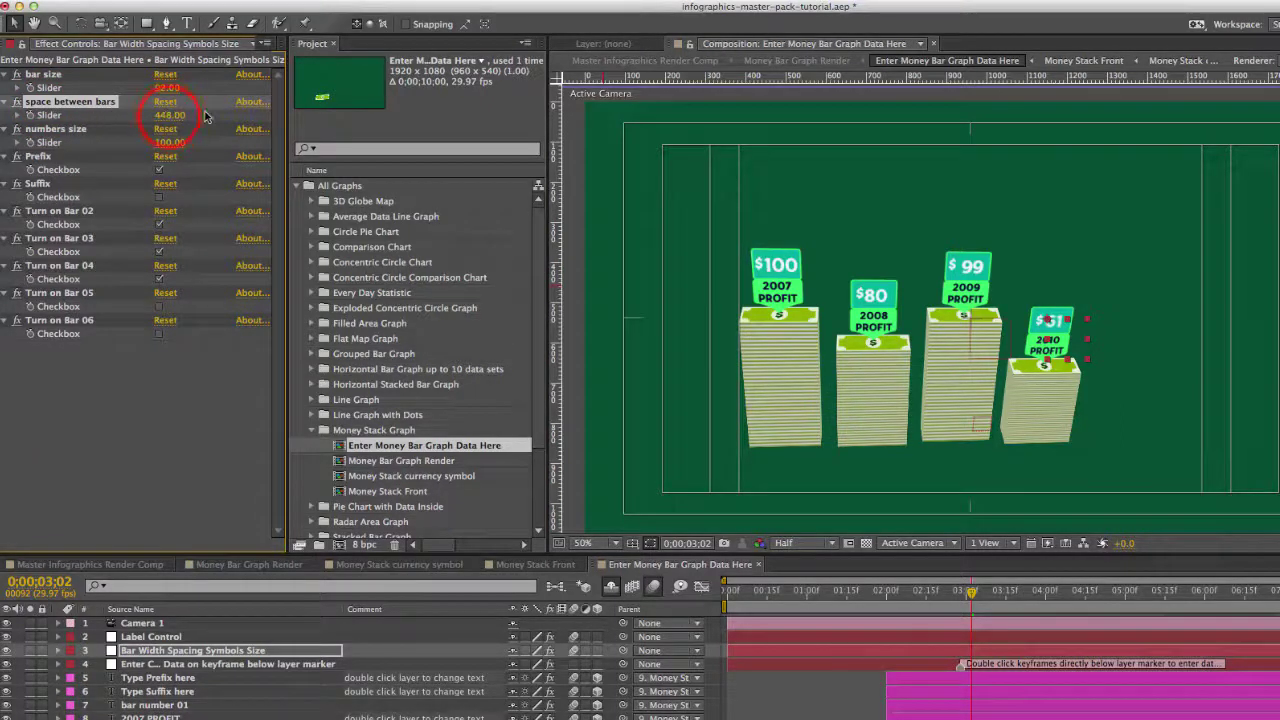
pyautogui.moveTo(170, 120); pyautogui.dragTo(342, 119)
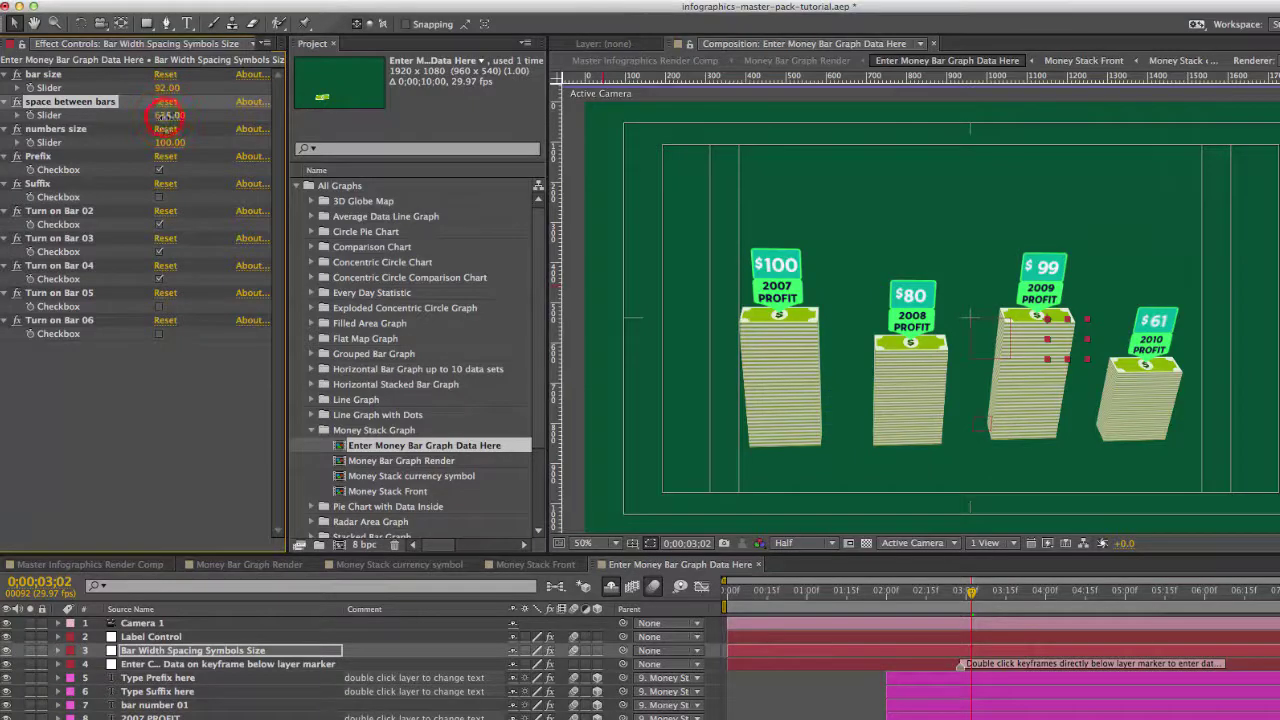
pyautogui.moveTo(166, 117); pyautogui.dragTo(184, 92)
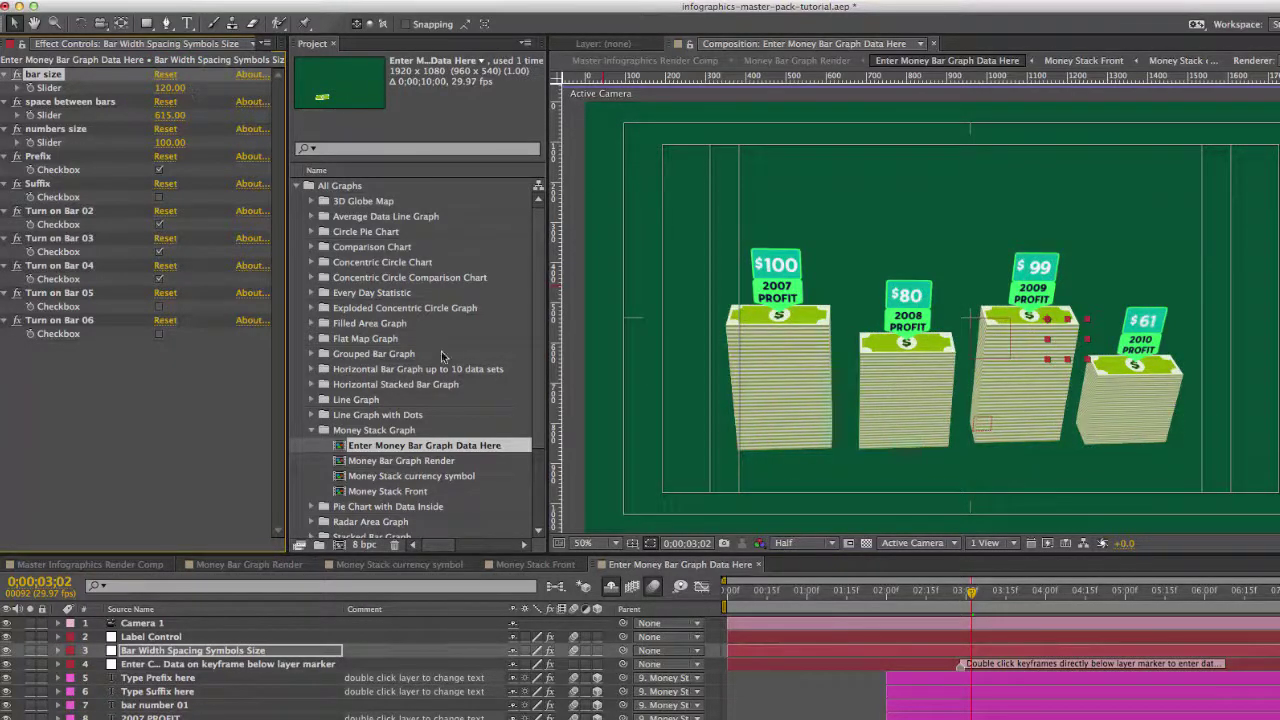
# Step: Raise Label Control's Label Size to 118
pyautogui.click(150, 637)
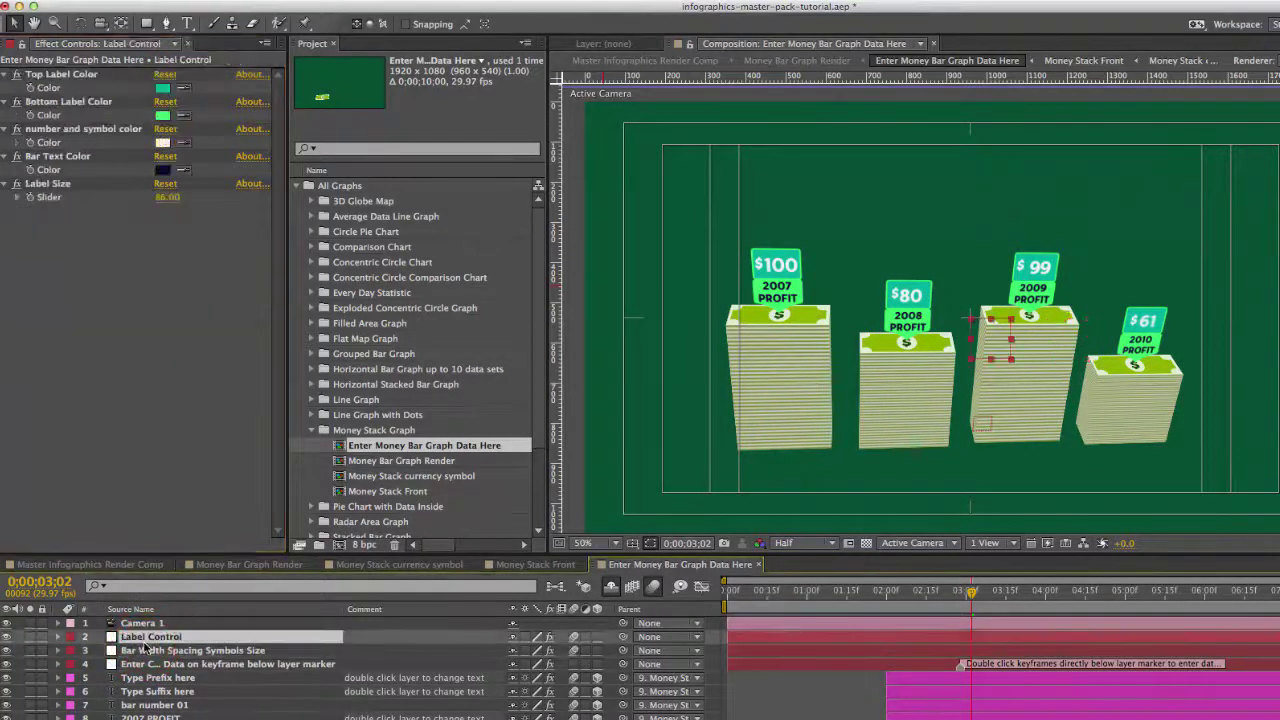
pyautogui.moveTo(168, 198); pyautogui.dragTo(195, 203)
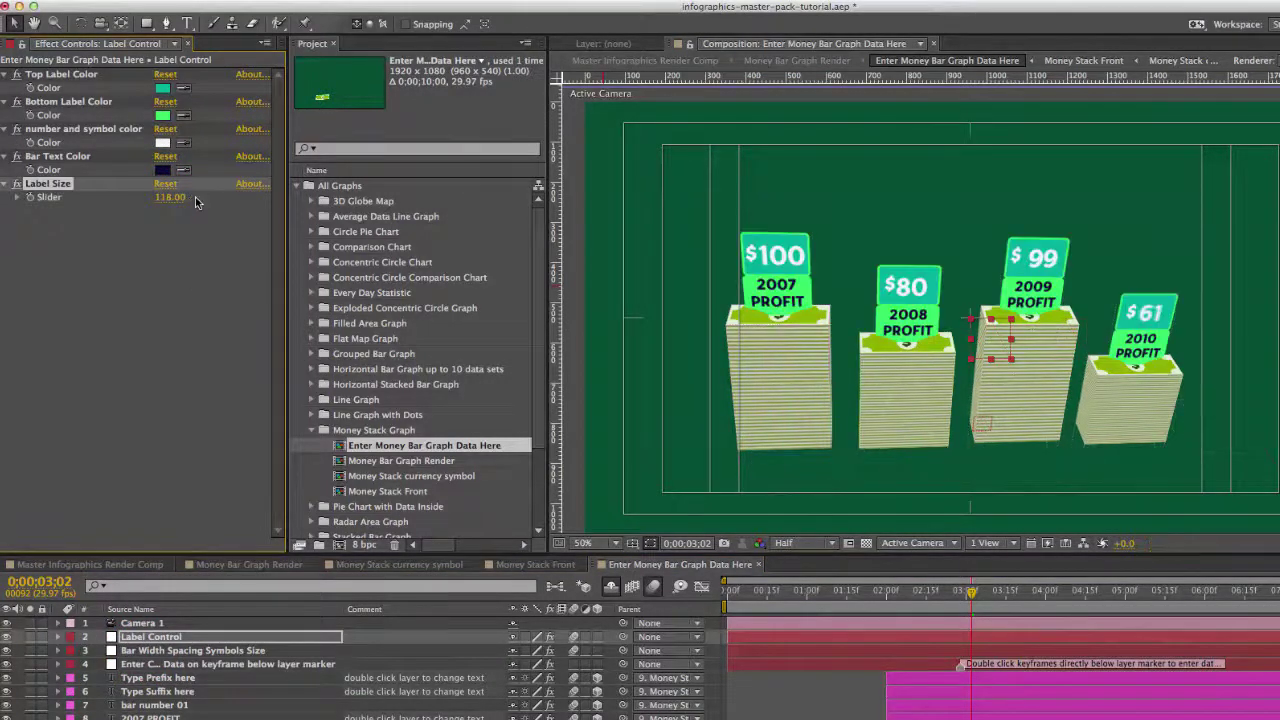
pyautogui.click(147, 666)
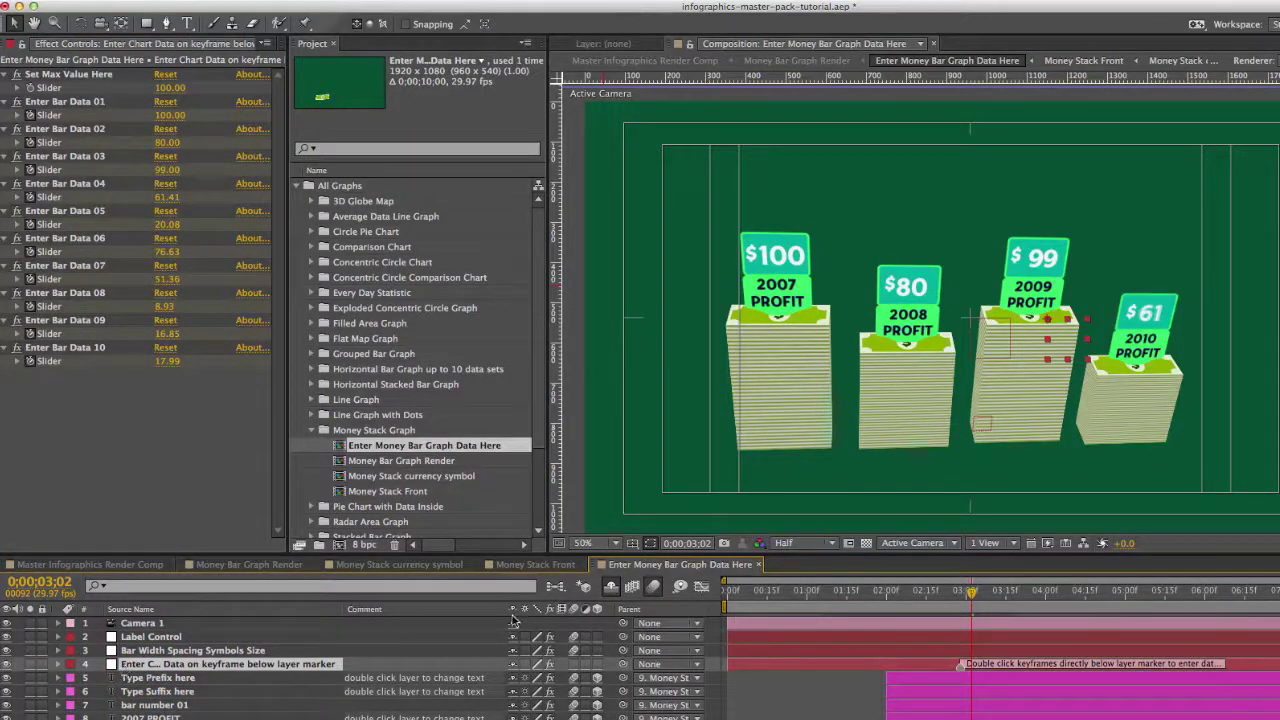
# Step: Widen the layer name column, reveal the chart-data layer's Enter Bar Data keyframes, and select Bar Data 01's
pyautogui.moveTo(342, 608); pyautogui.dragTo(499, 609)
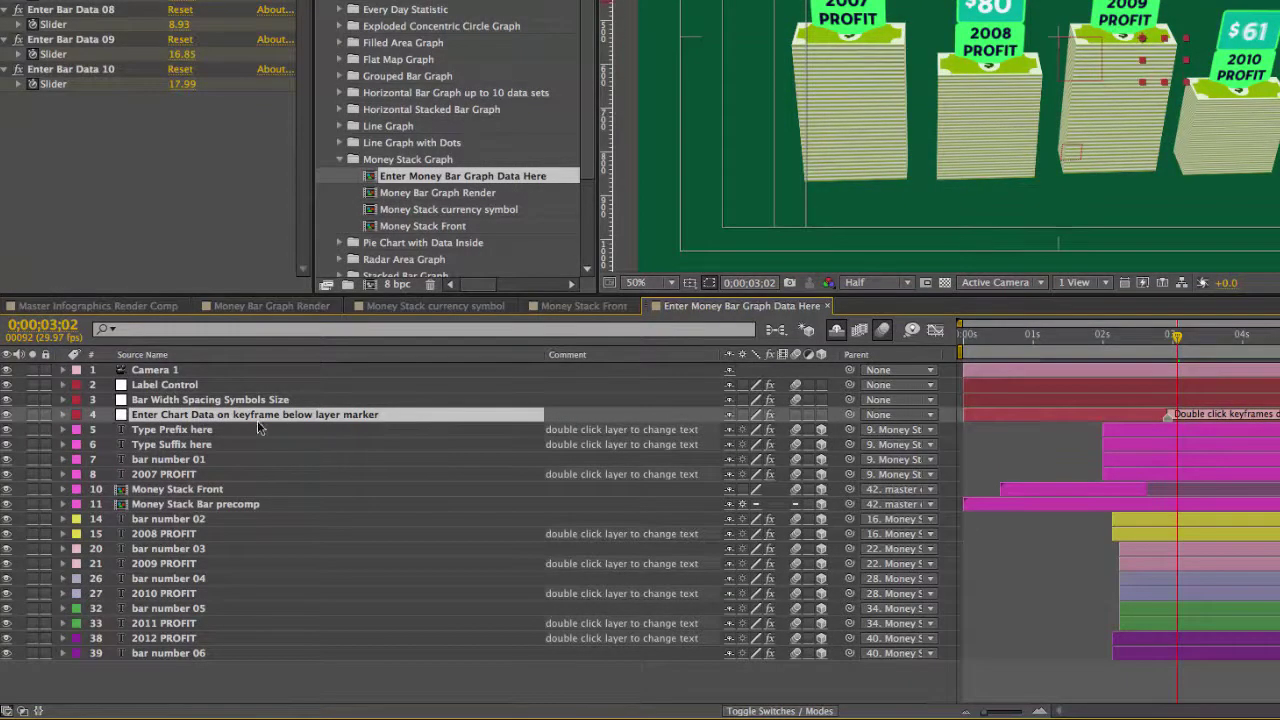
pyautogui.press('u')
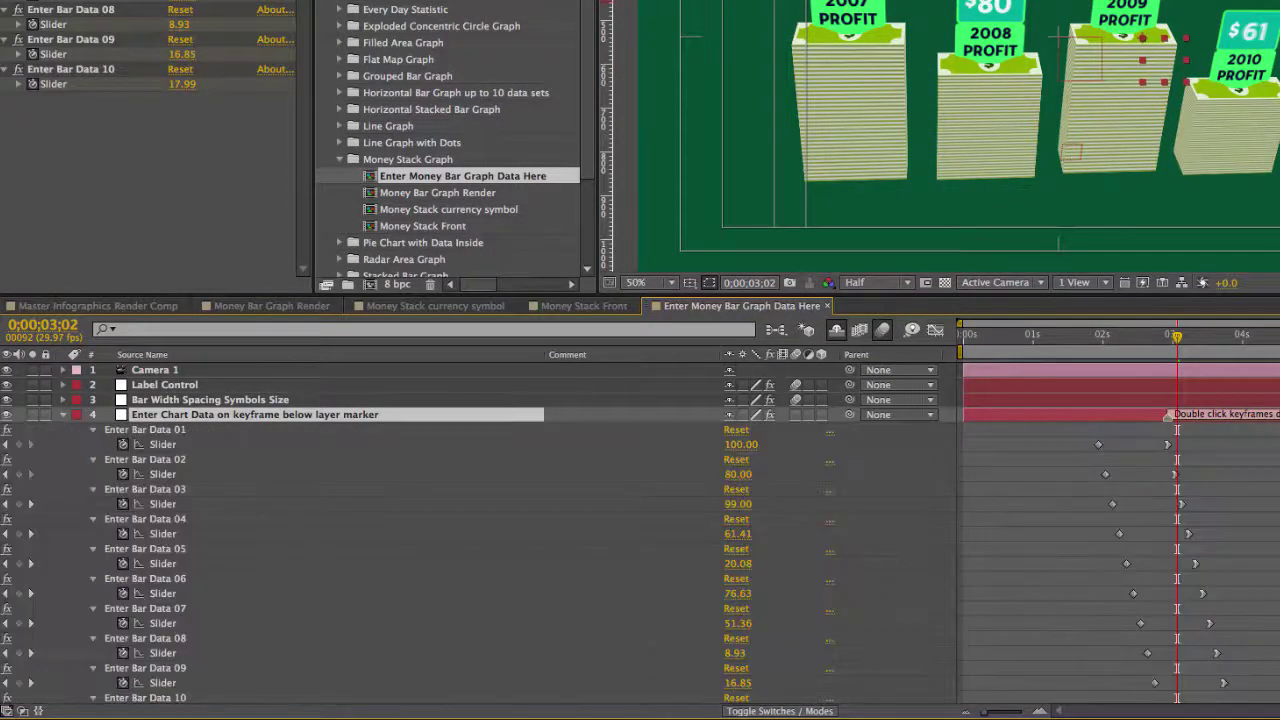
pyautogui.scroll(-2, 1160, 430)
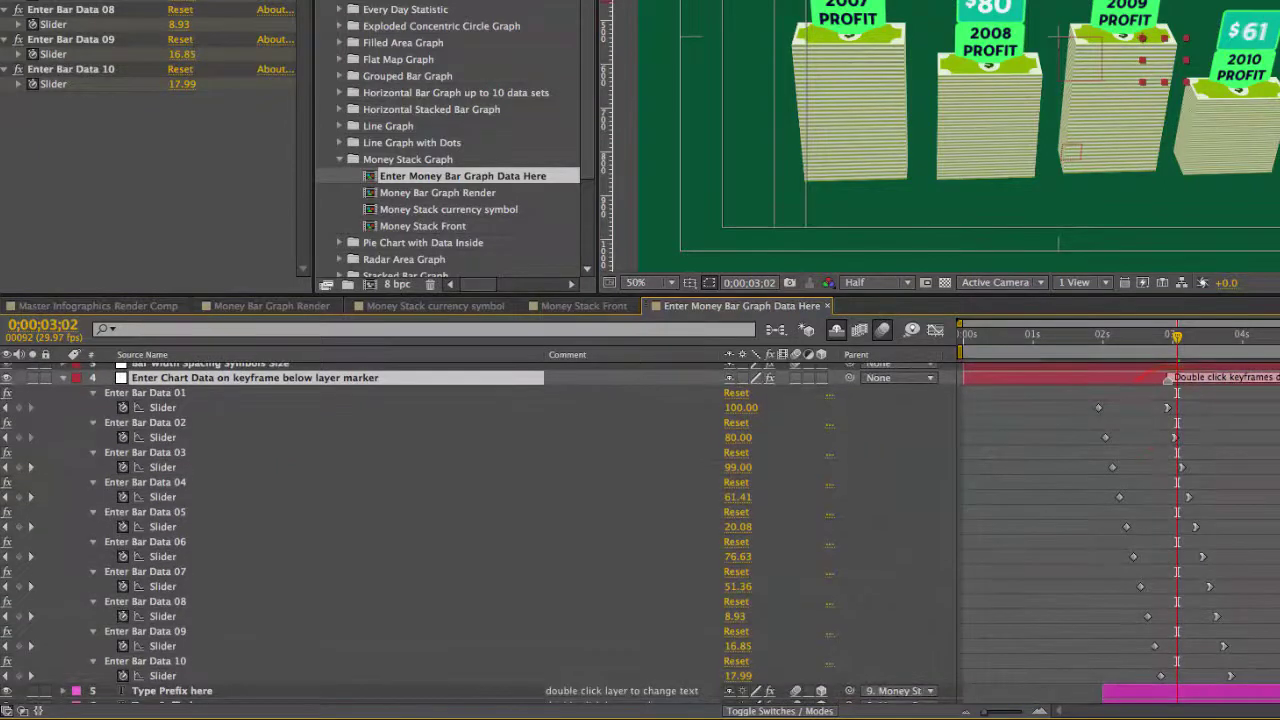
pyautogui.click(1168, 410)
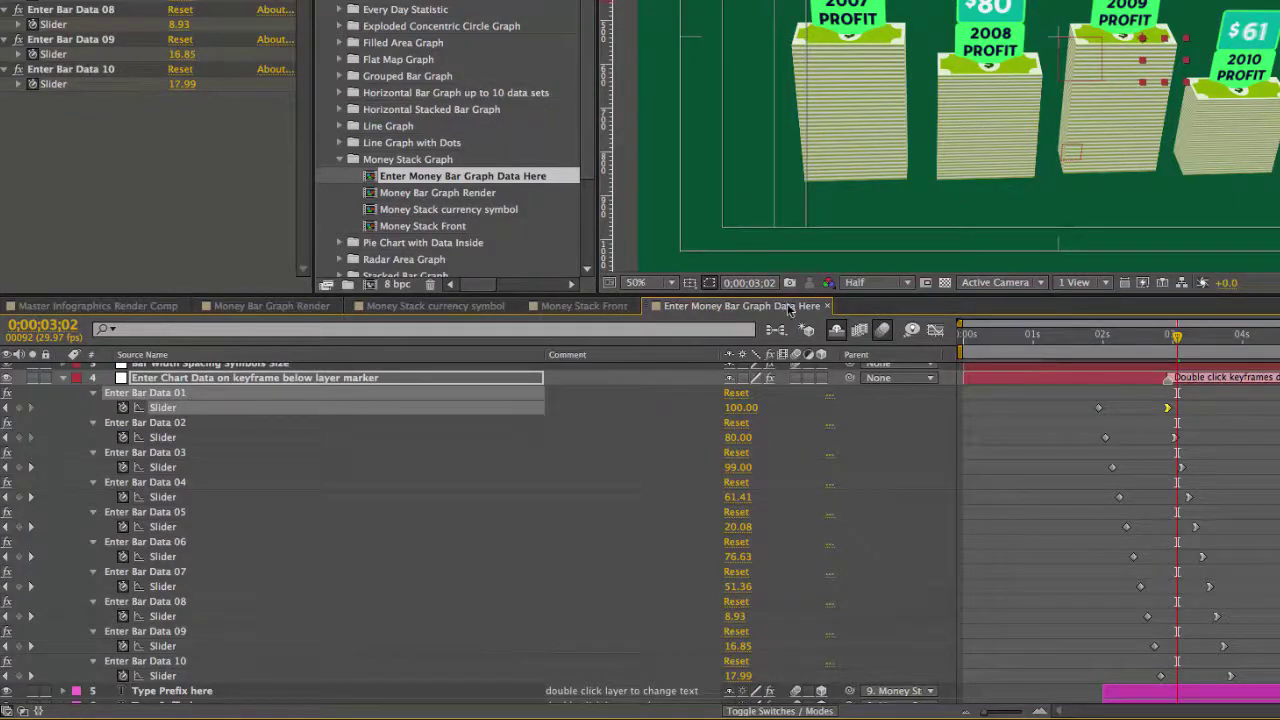
# Step: Set the Enter Bar Data 01 keyframe value to 50
pyautogui.click(1168, 407)
pyautogui.doubleClick(1168, 408)
pyautogui.write('50')
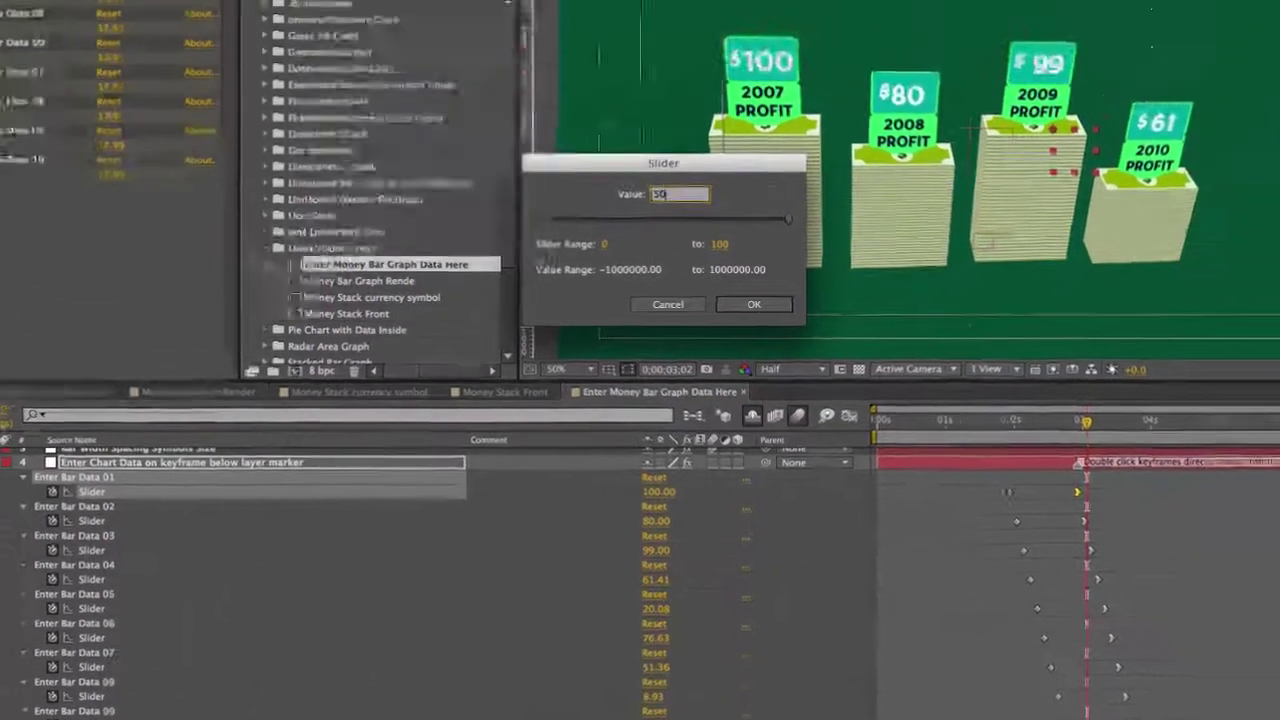
pyautogui.press('Return')
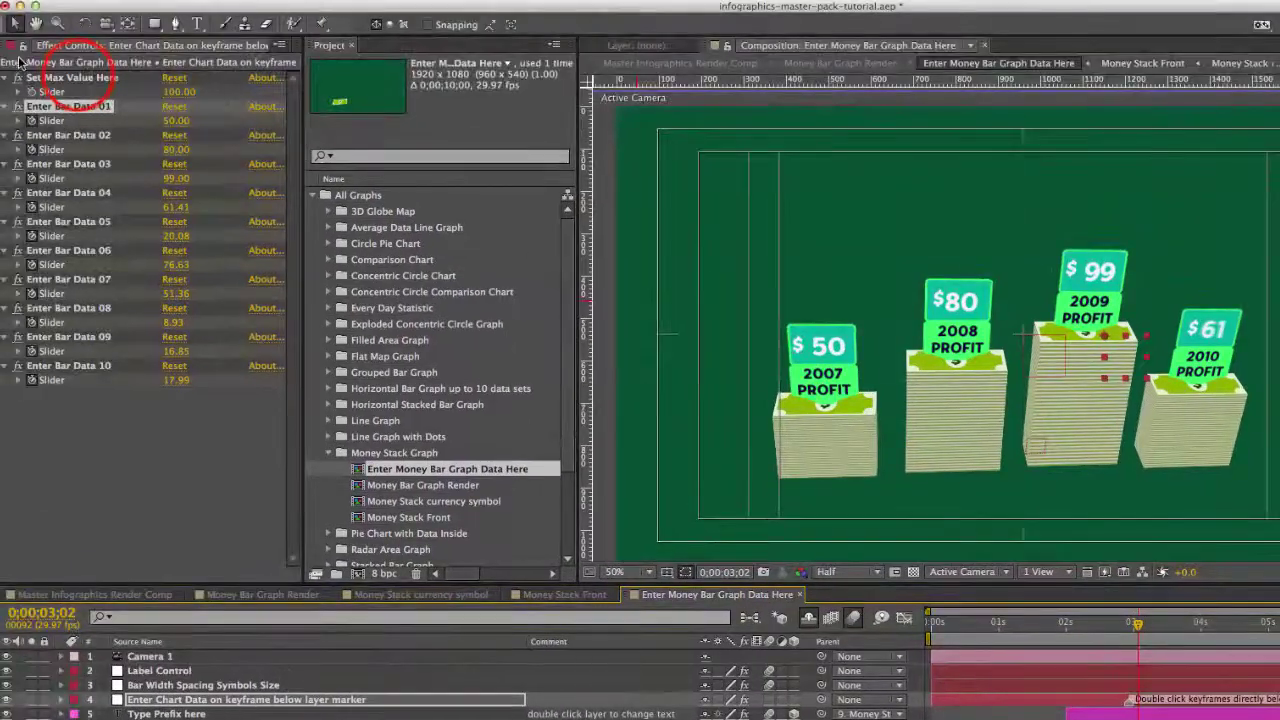
# Step: Set the Set Max Value Here slider to 200 so the stacks shrink
pyautogui.click(143, 92)
pyautogui.click(176, 92)
pyautogui.write('200')
pyautogui.press('Return')
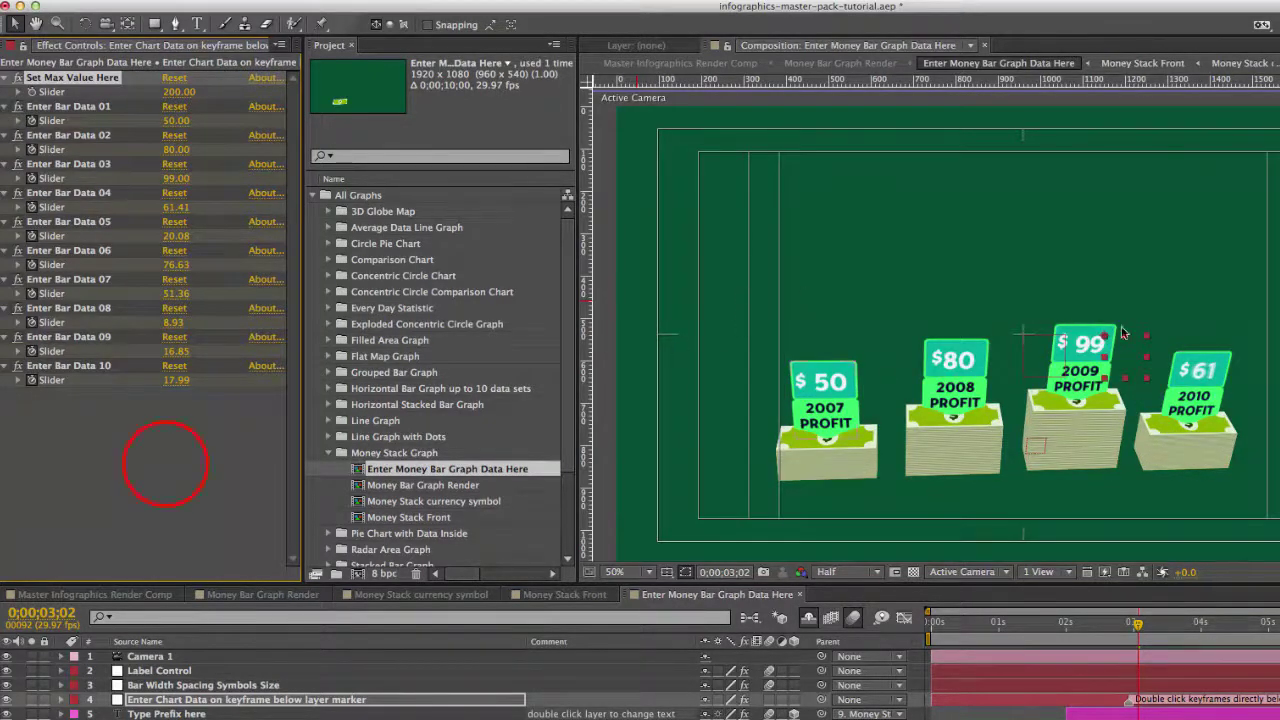
pyautogui.click(166, 463)
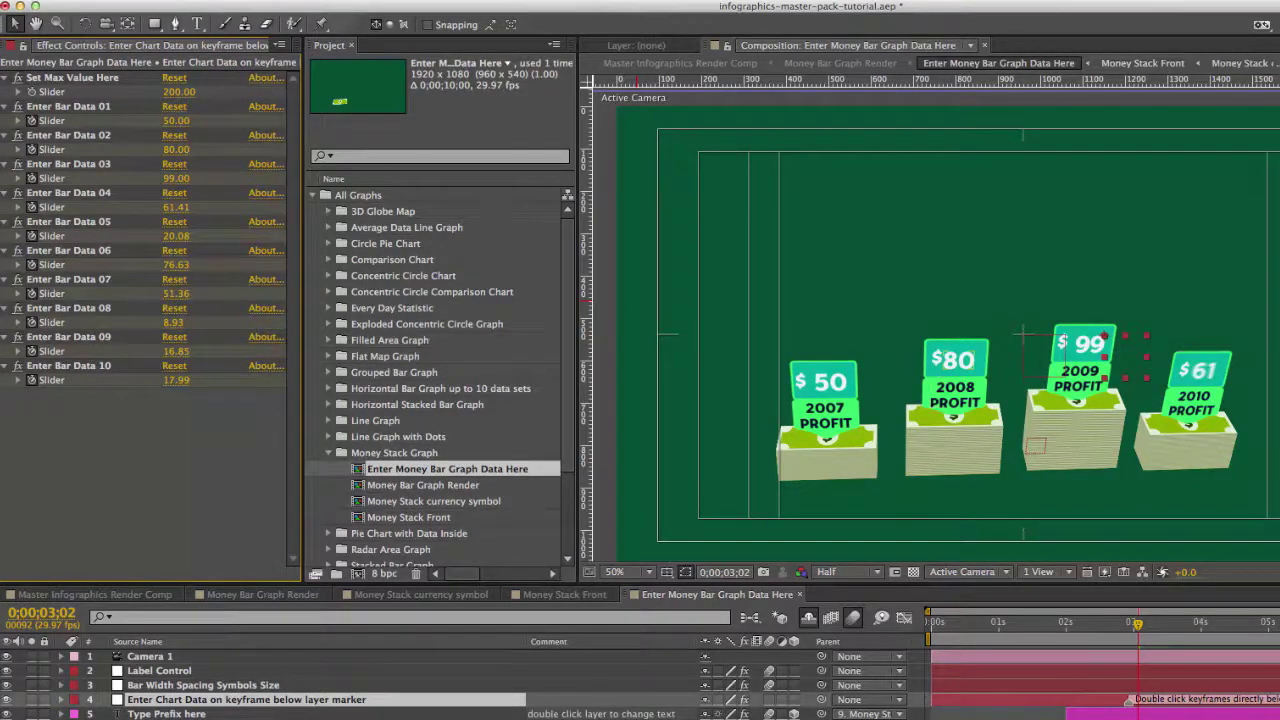
# Step: Change the second money stack's label text from 2008 PROFIT to data 01
pyautogui.click(956, 410)
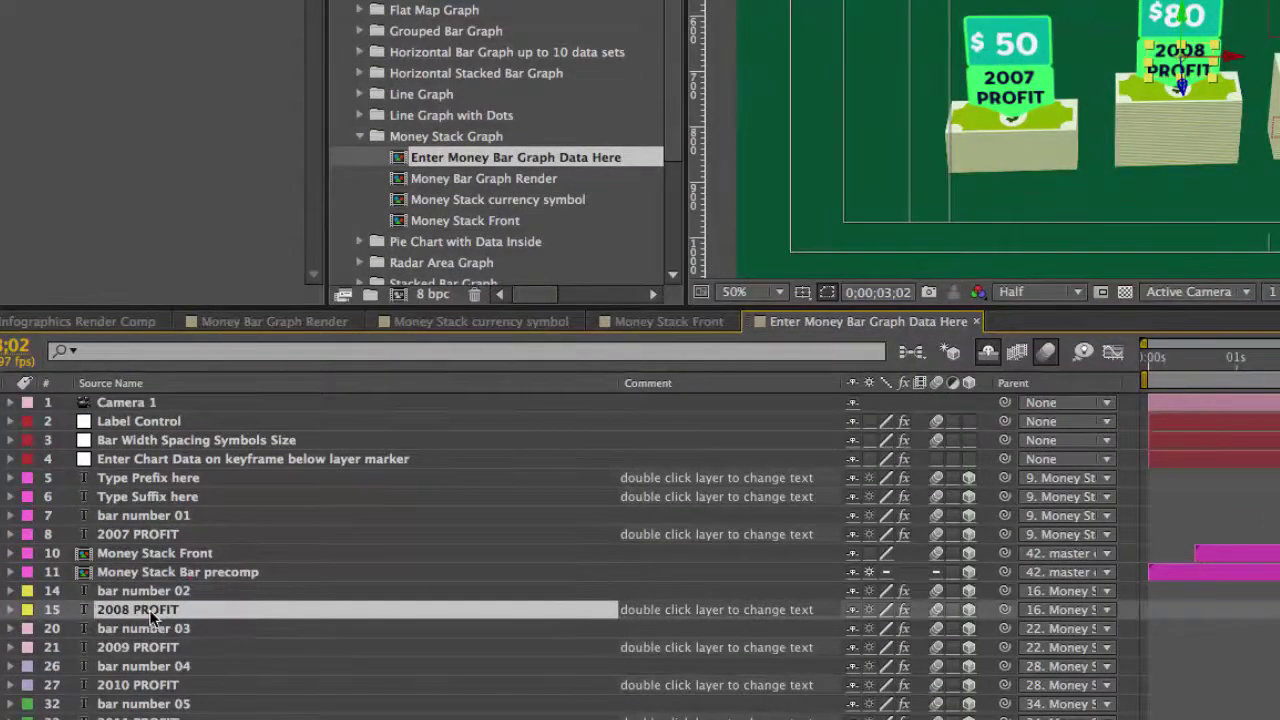
pyautogui.click(146, 614)
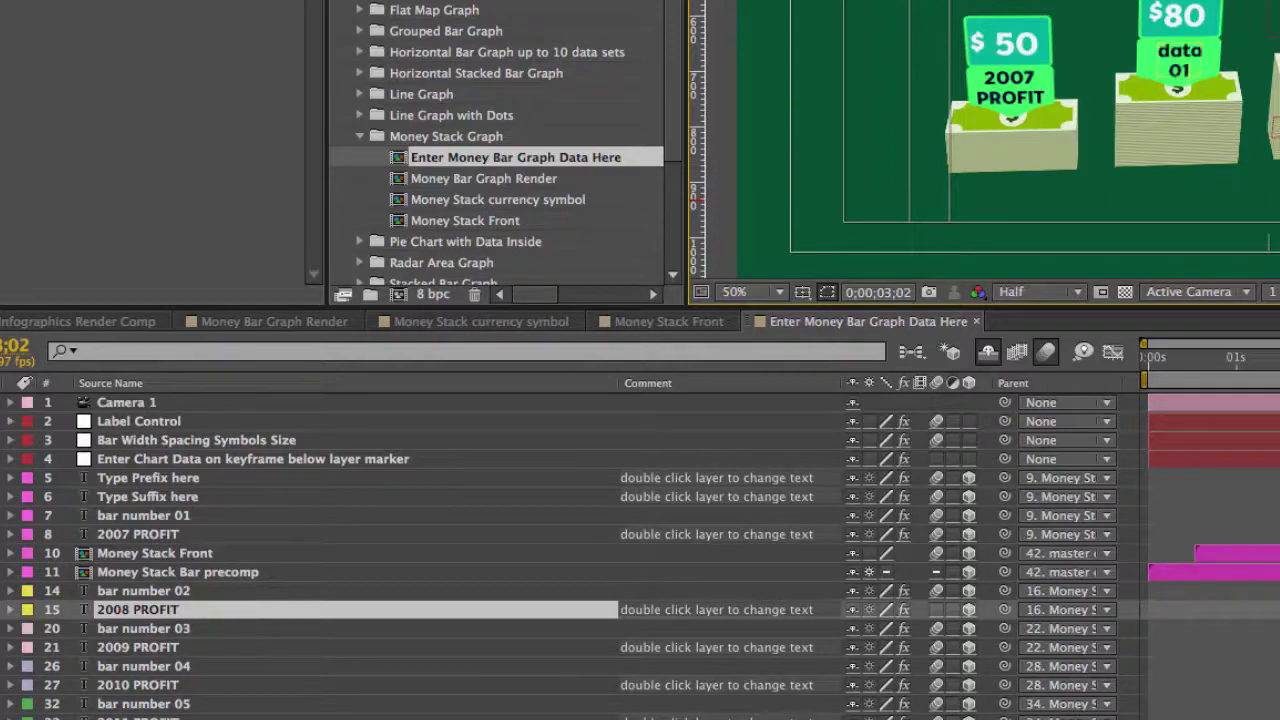
pyautogui.press('Escape')
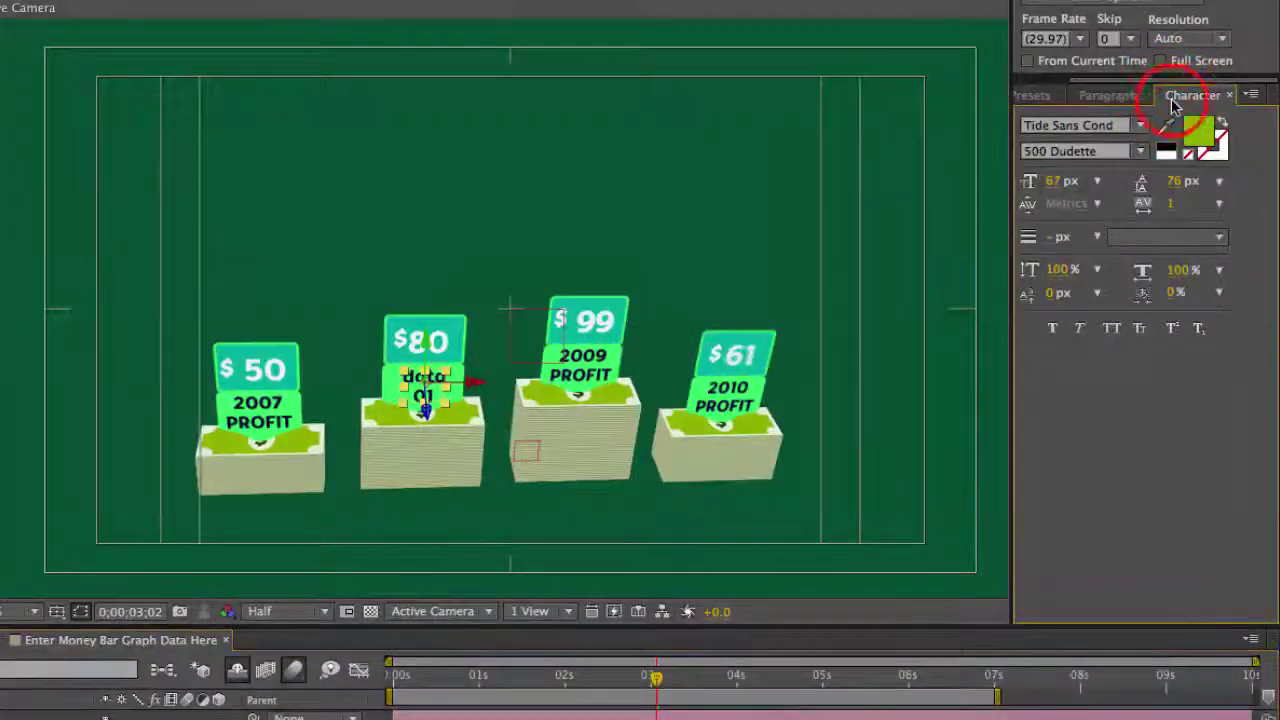
# Step: Select the 67 px font size of the data 01 label (Tide Sans Cond) for editing
pyautogui.click(1055, 181)
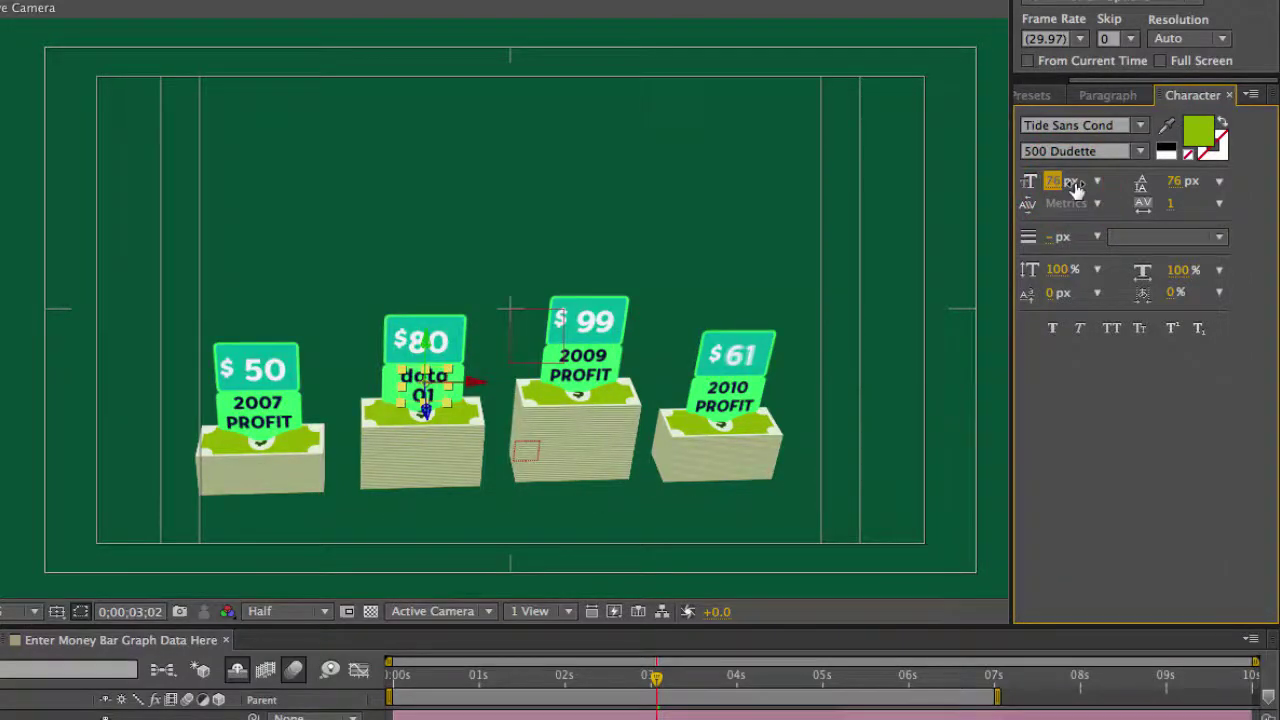